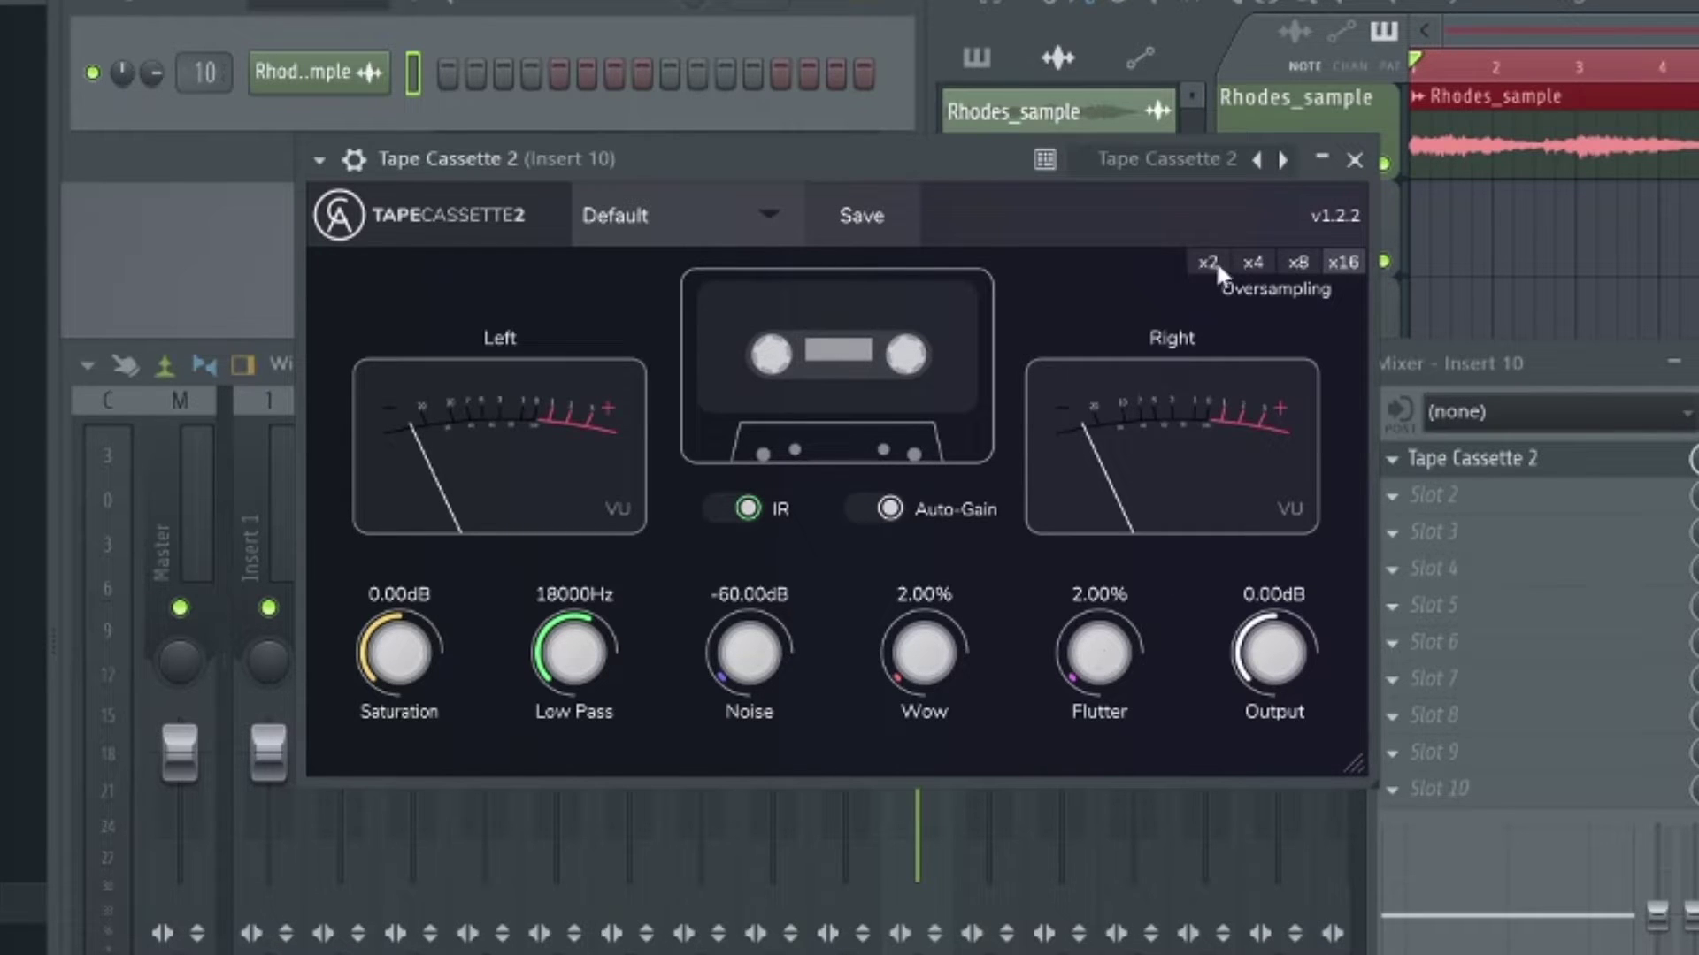
Step: Play the Rhodes sample and set Tape Cassette 2's saturation to 10.07 dB, low pass to 12464 Hz and noise to -31.54 dB
key("space")
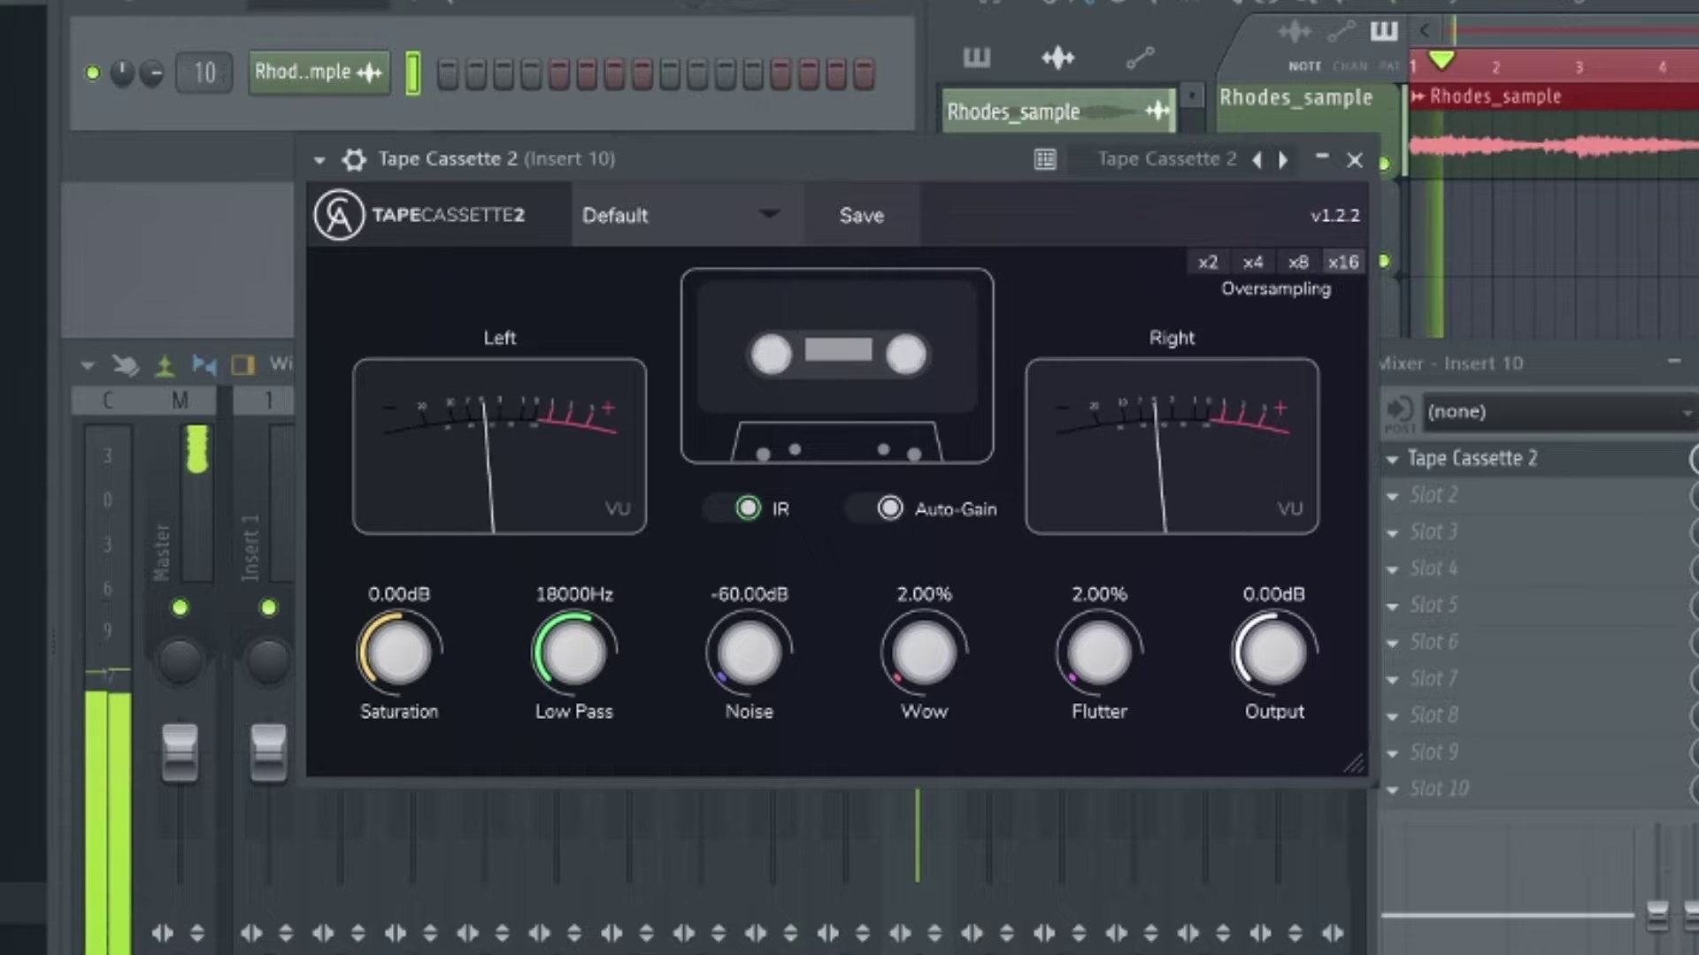
left_click_drag(396, 620, 407, 551)
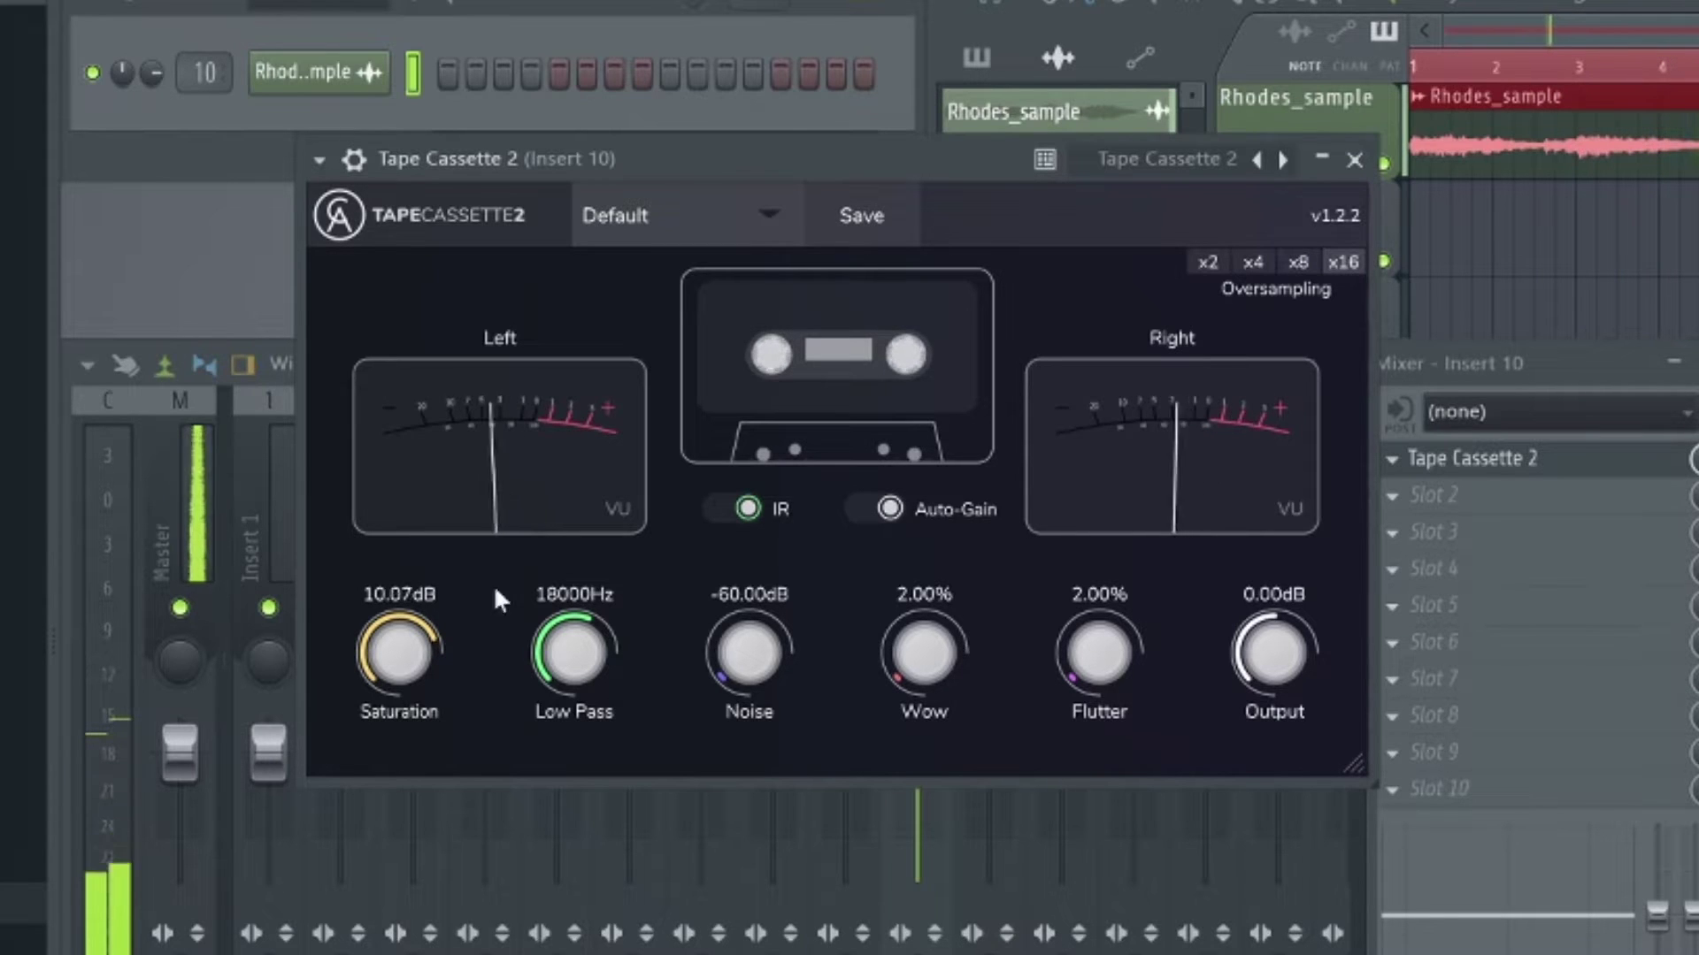
left_click_drag(575, 674, 580, 684)
left_click_drag(591, 840, 587, 809)
left_click_drag(763, 655, 779, 639)
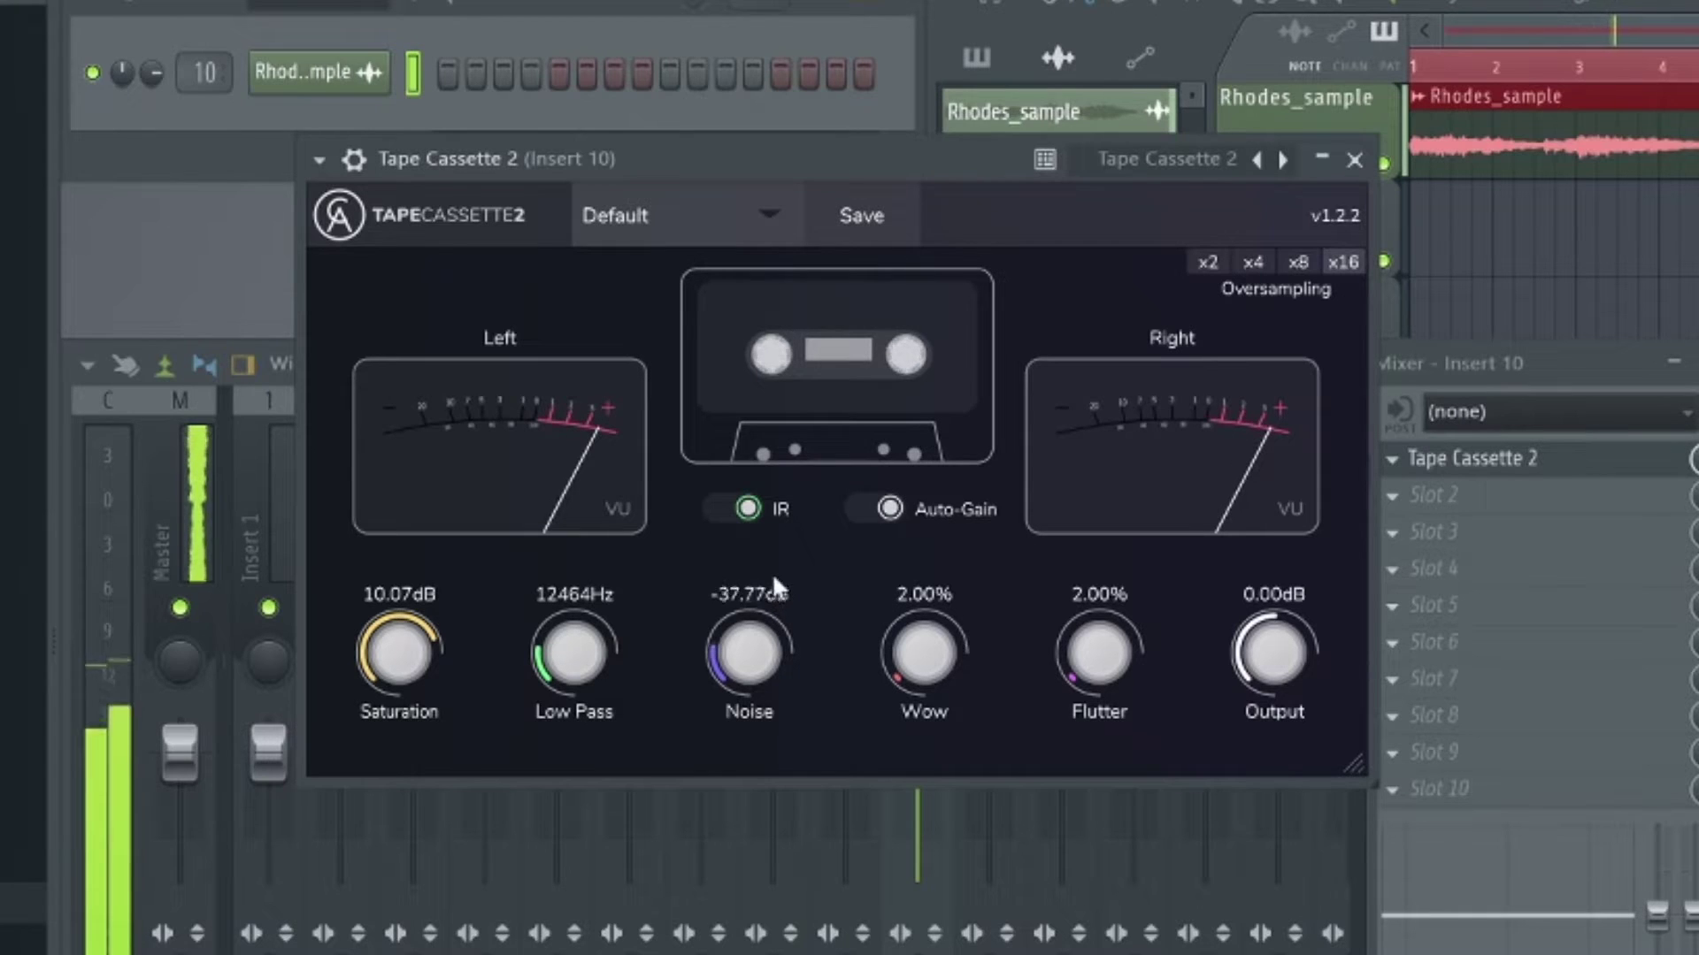
left_click_drag(768, 466, 771, 536)
Step: Set Tape Cassette 2's wow to 17.04% and its flutter to 14.32%
left_click_drag(885, 602, 945, 624)
left_click_drag(1102, 653, 1129, 387)
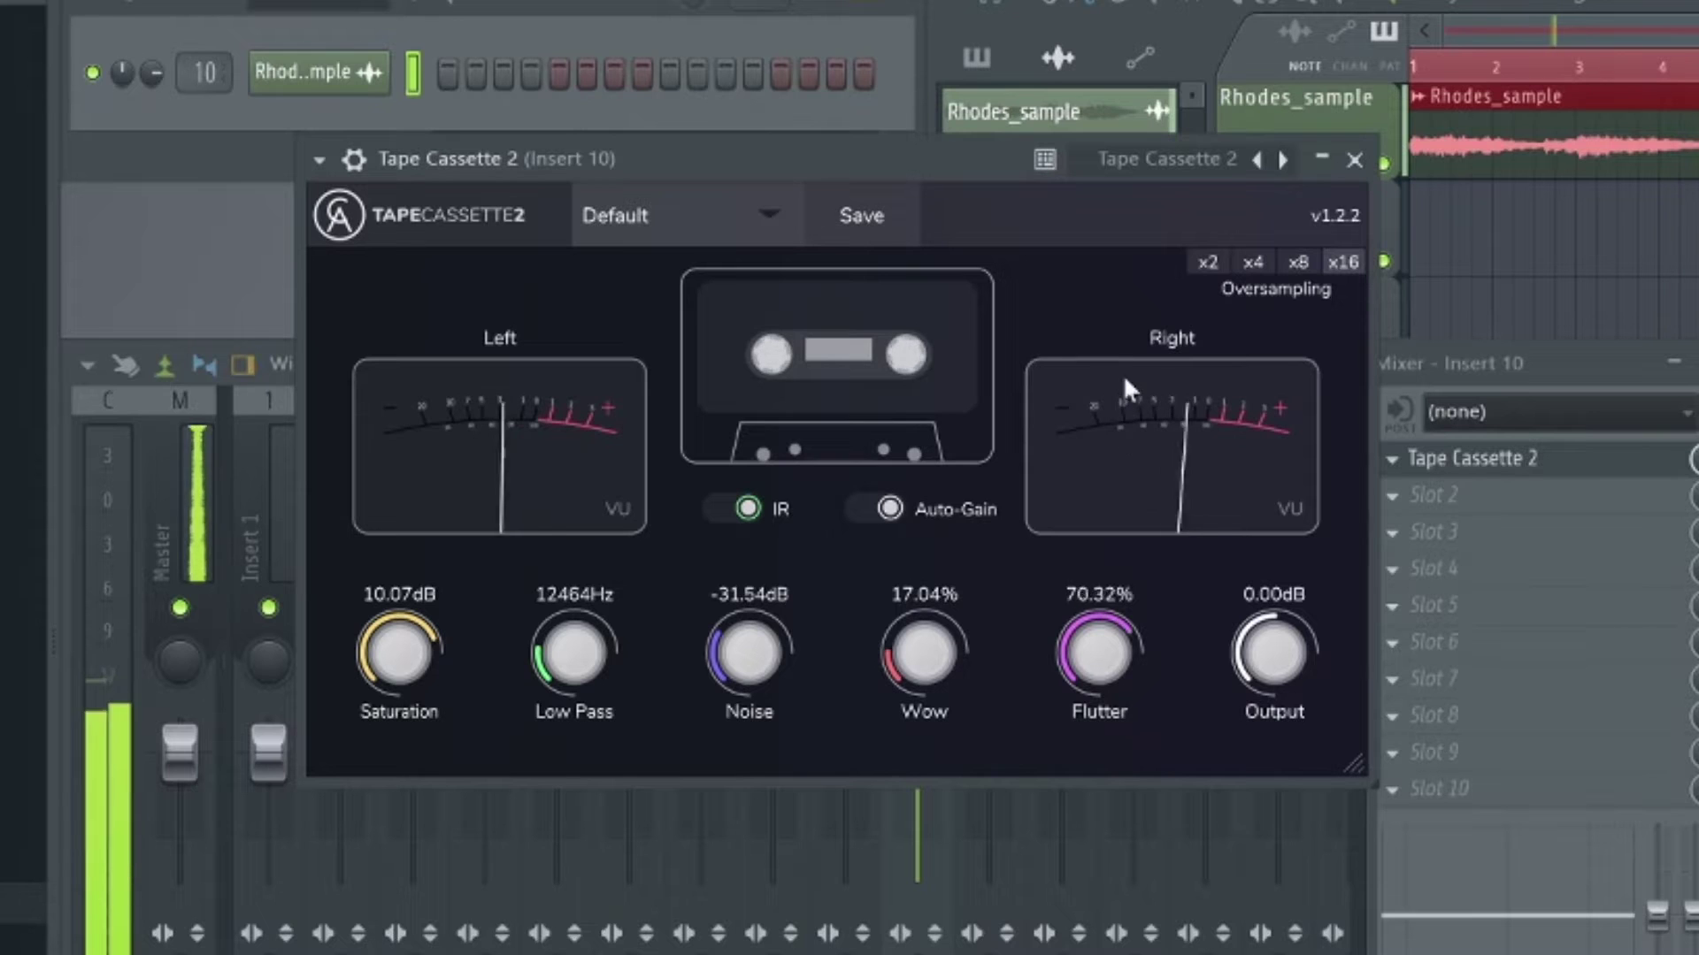
left_click_drag(1123, 601, 1126, 630)
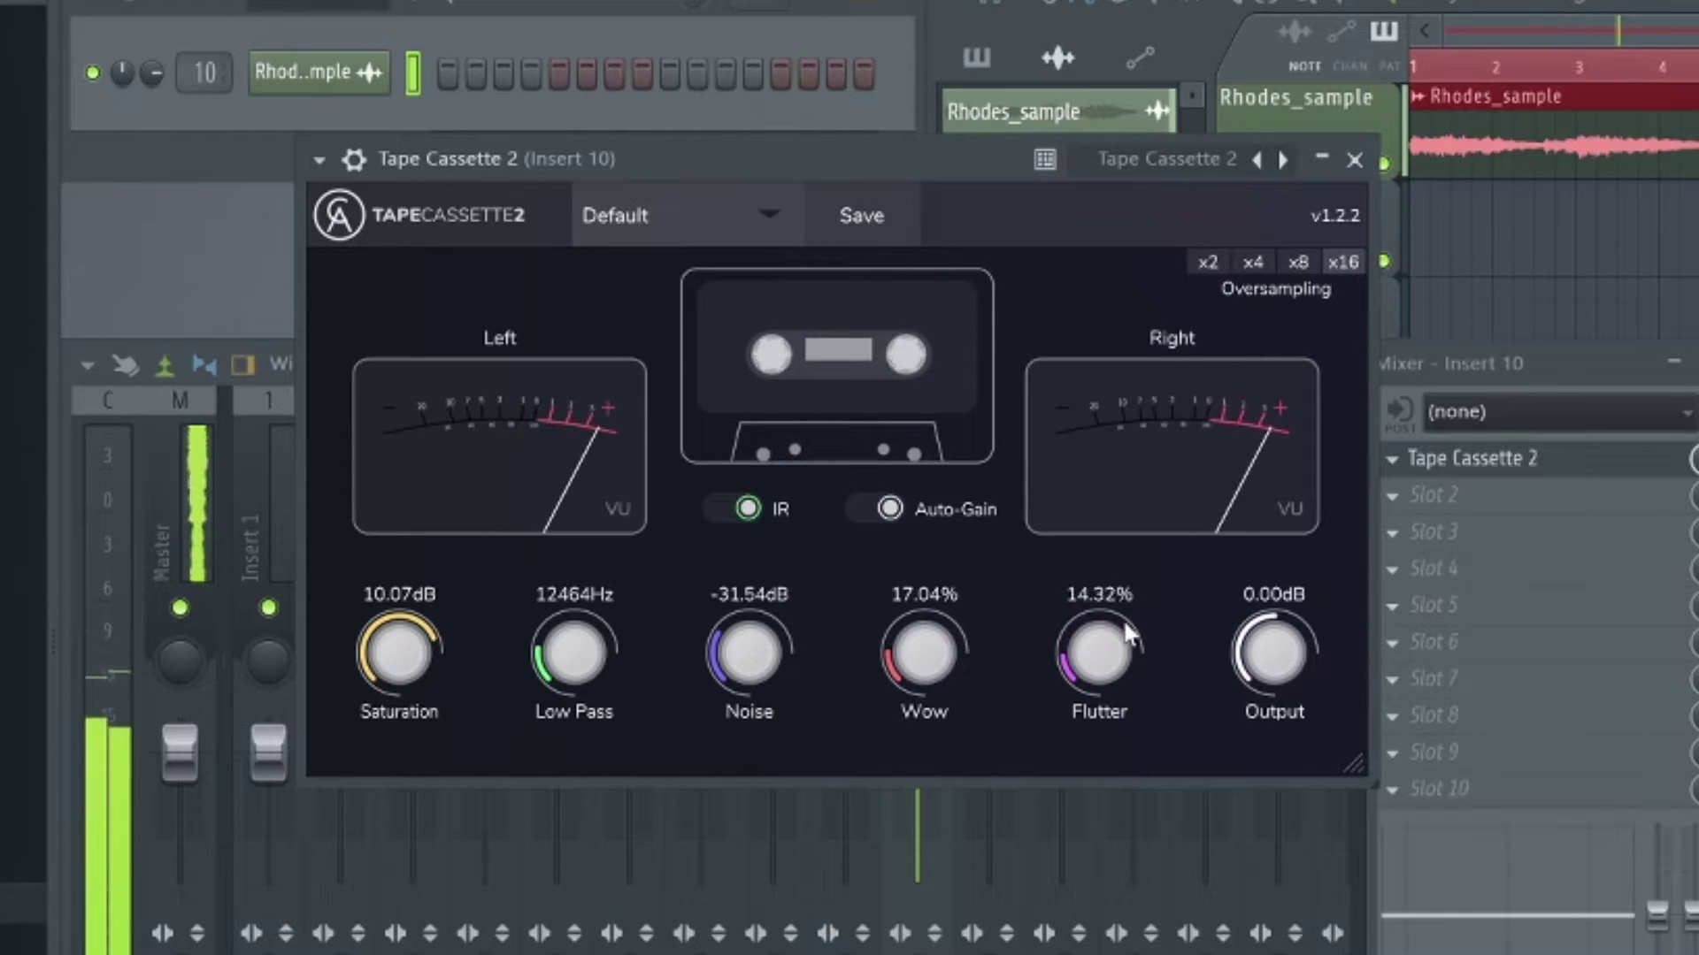
Step: Show the wrapper settings of Tape Cassette 2, bypass the effect and re-enable it to compare the sound
left_click(354, 159)
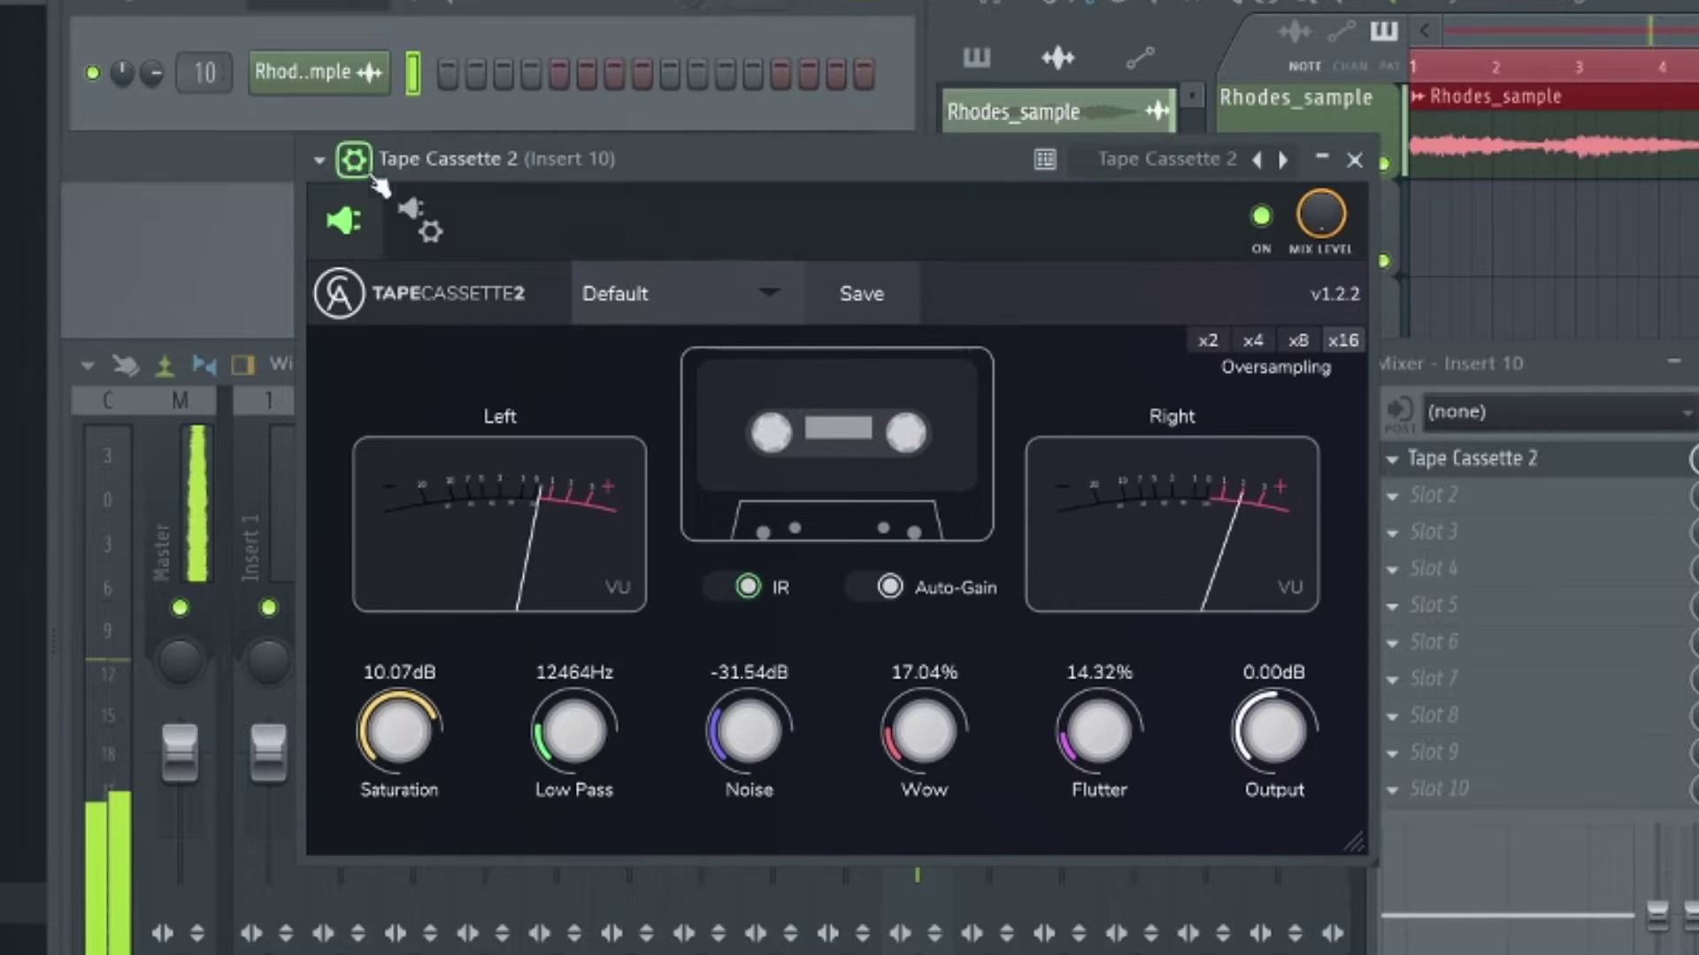
left_click(1263, 219)
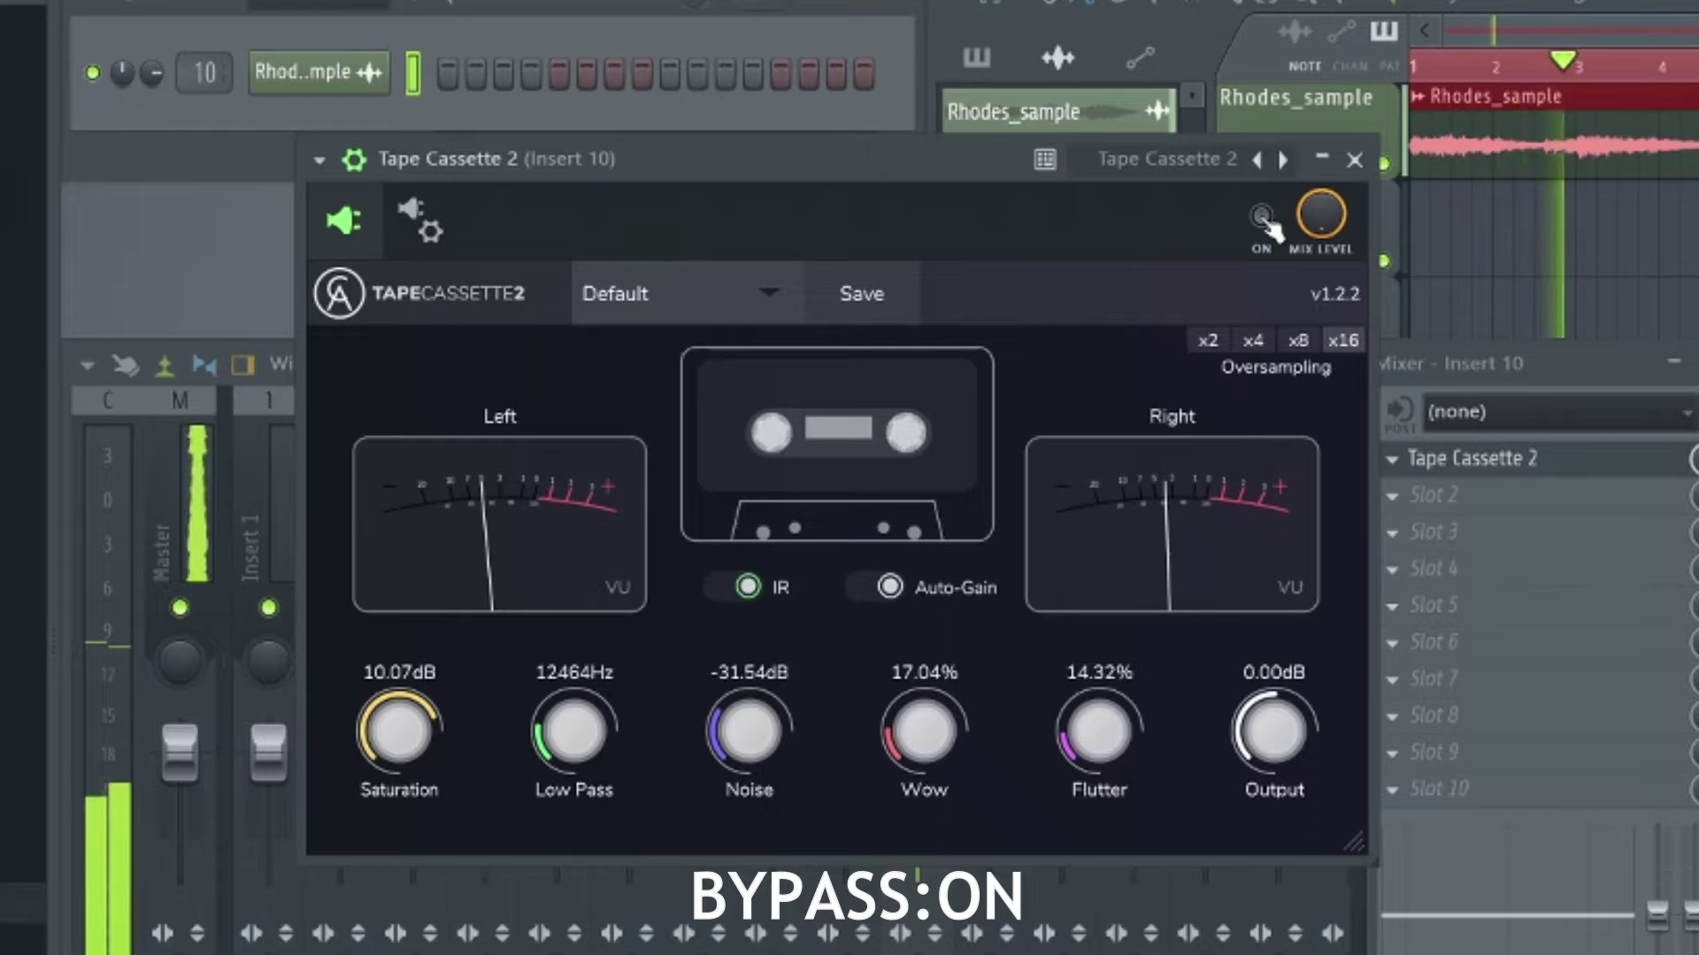
left_click(1265, 219)
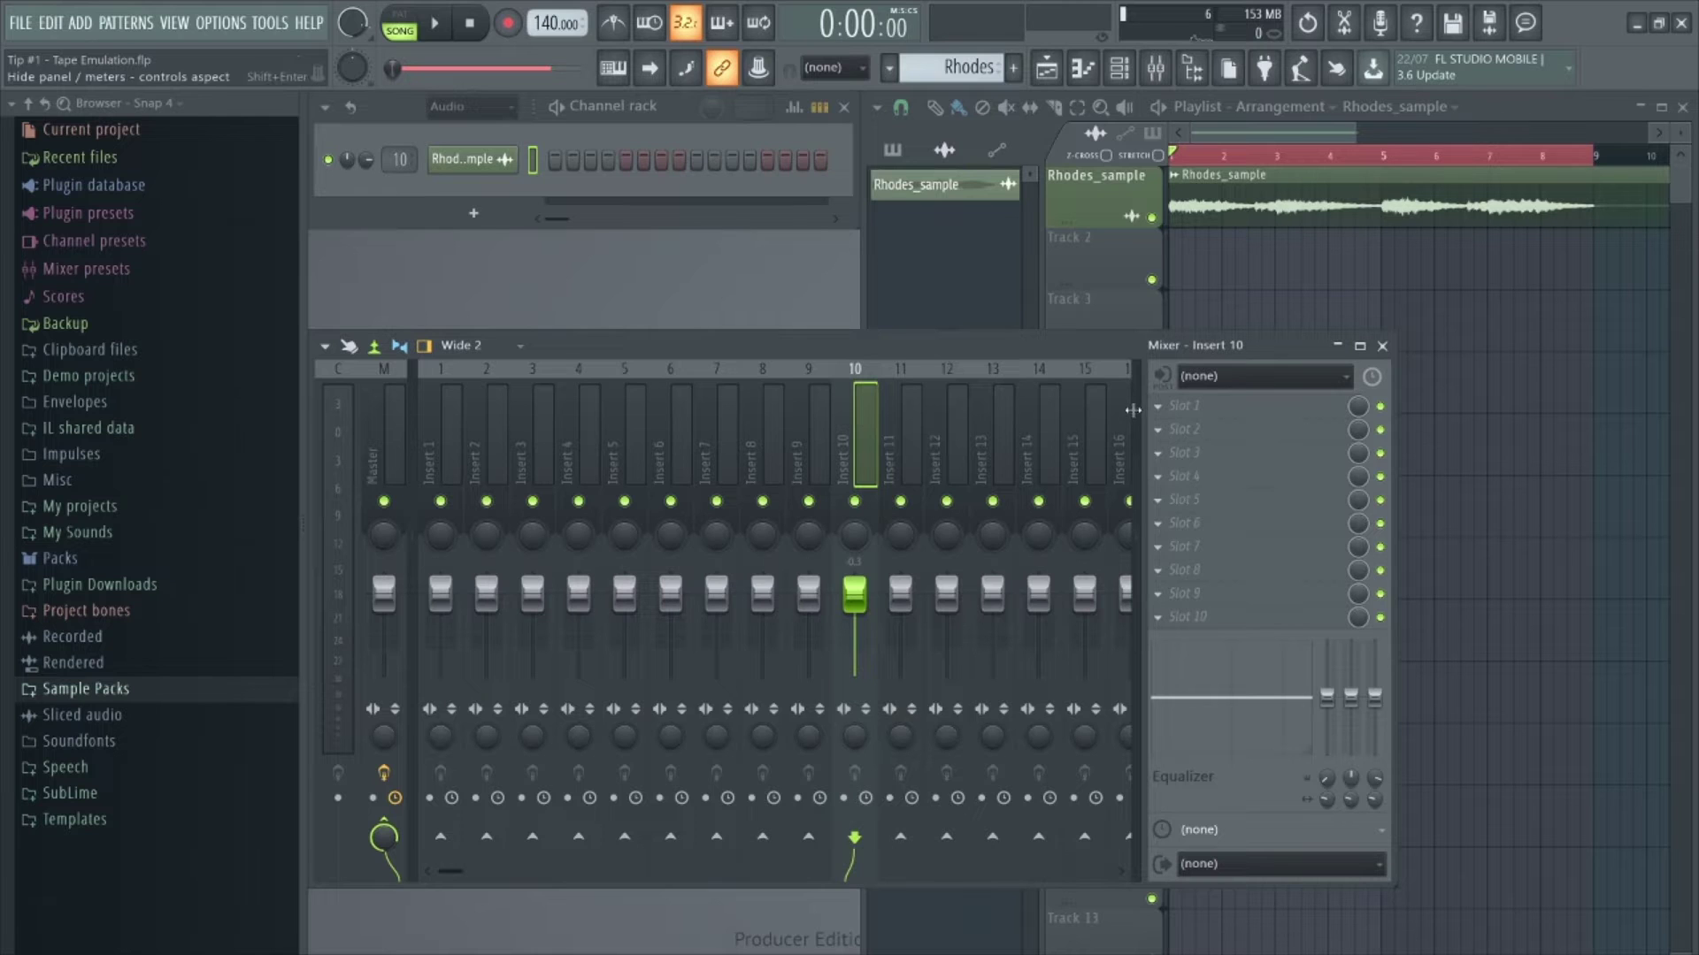
Step: Load CHOWTapeModel into the first effect slot of mixer Insert 10 and move its window clear for editing
left_click(1391, 458)
left_click(719, 9)
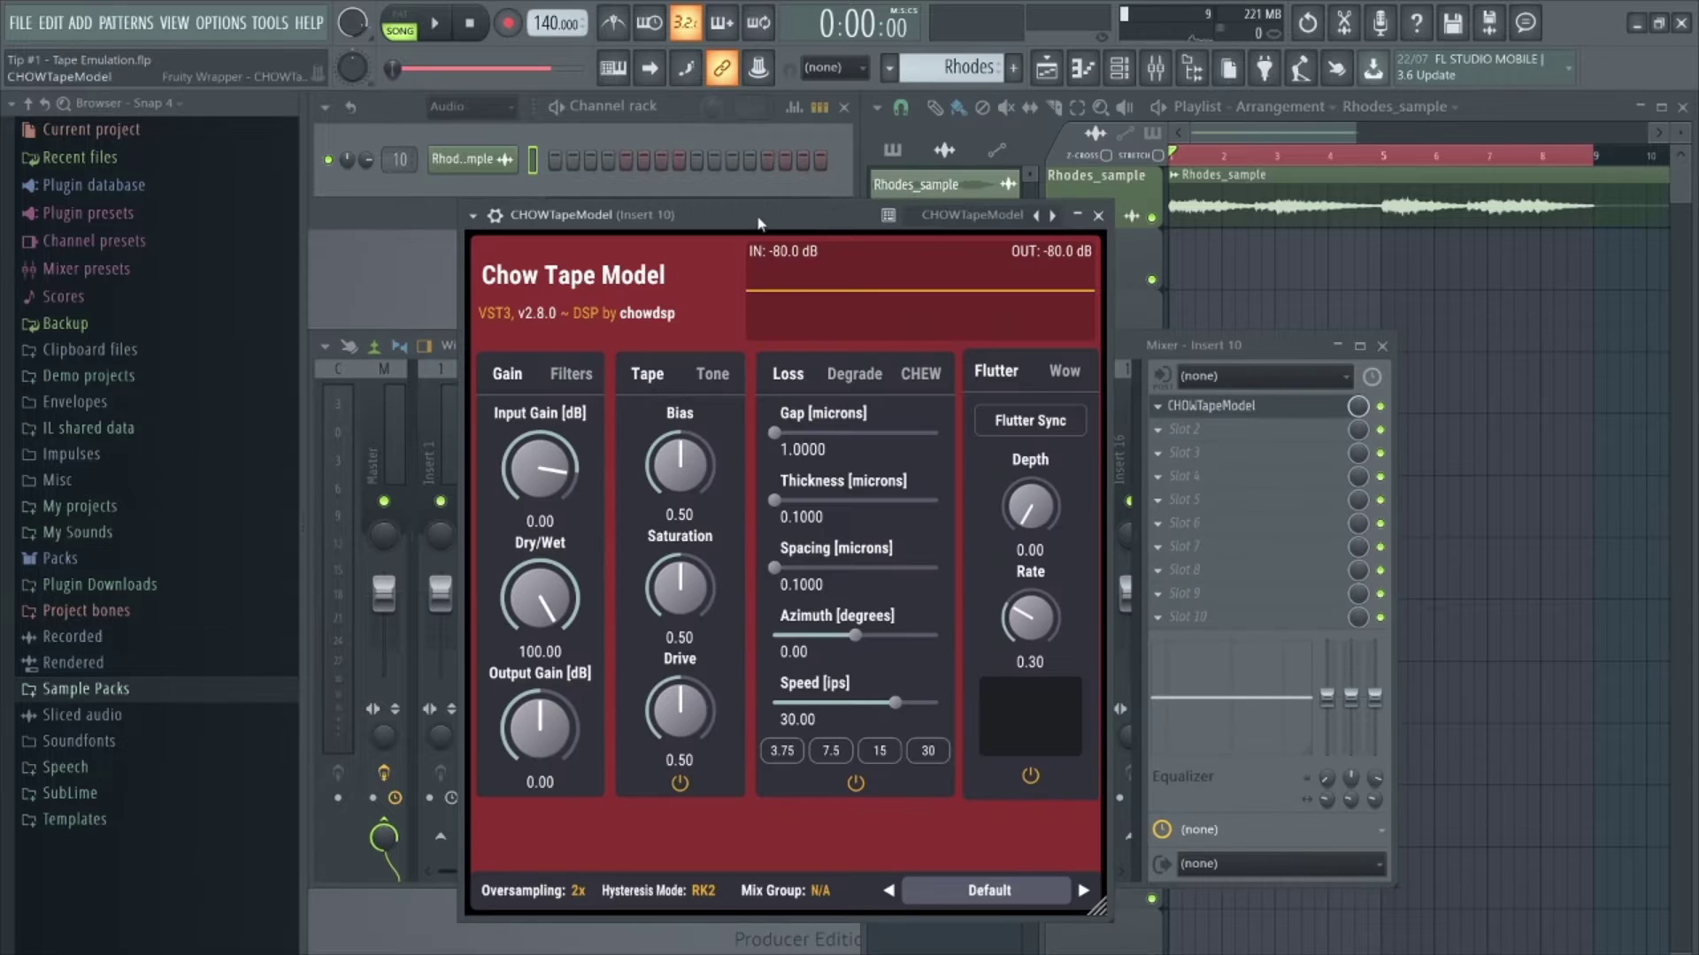
left_click_drag(757, 221, 721, 167)
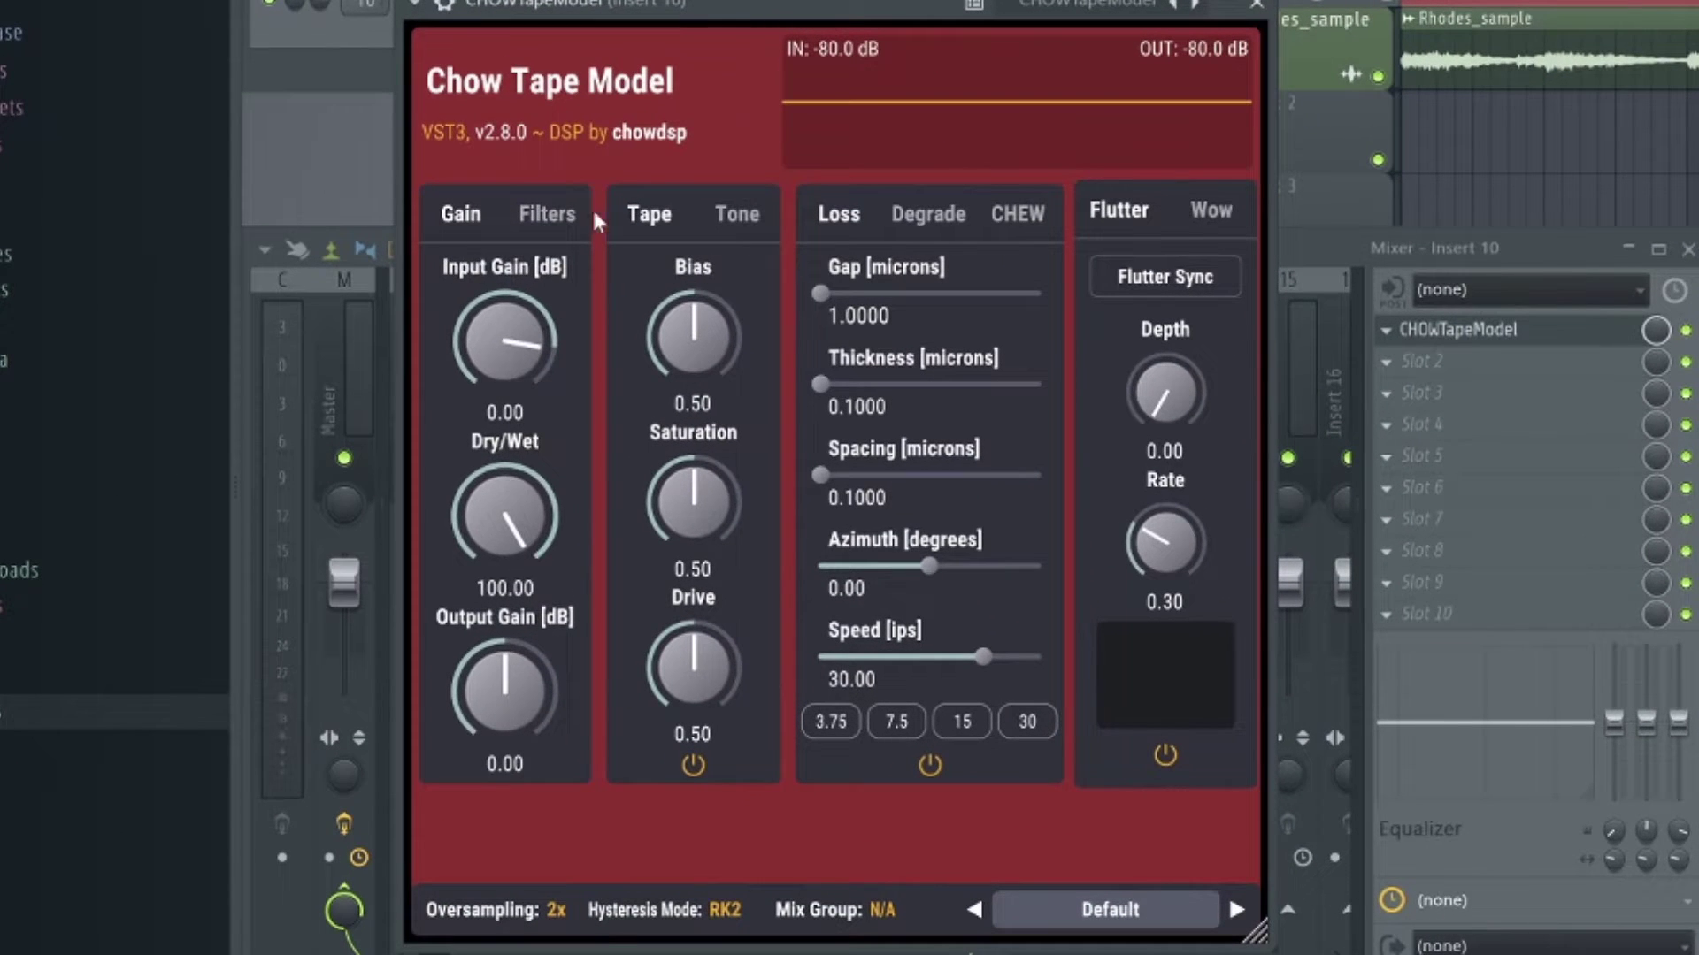
Step: Review the Filters, Tone, Degrade, Chew, Wow and Loss sections of Chow Tape Model, briefly toggling the filters
left_click(548, 214)
left_click(501, 765)
left_click(501, 764)
left_click(736, 216)
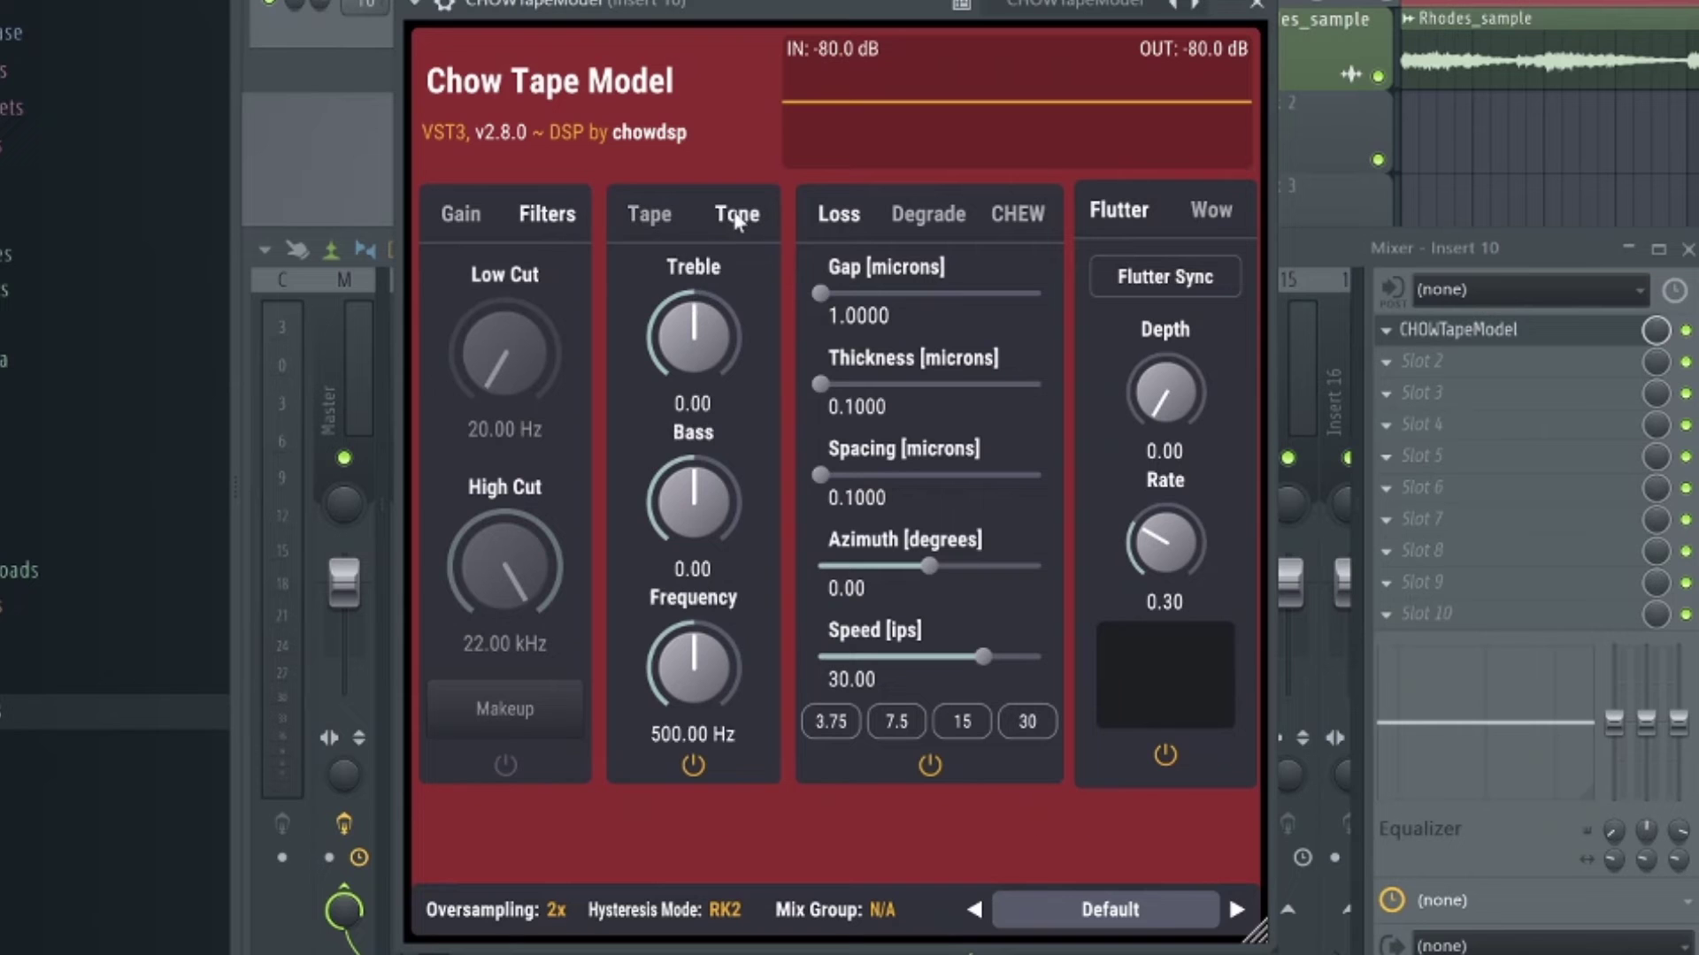
left_click(929, 215)
left_click(1018, 215)
left_click(1211, 210)
left_click(838, 214)
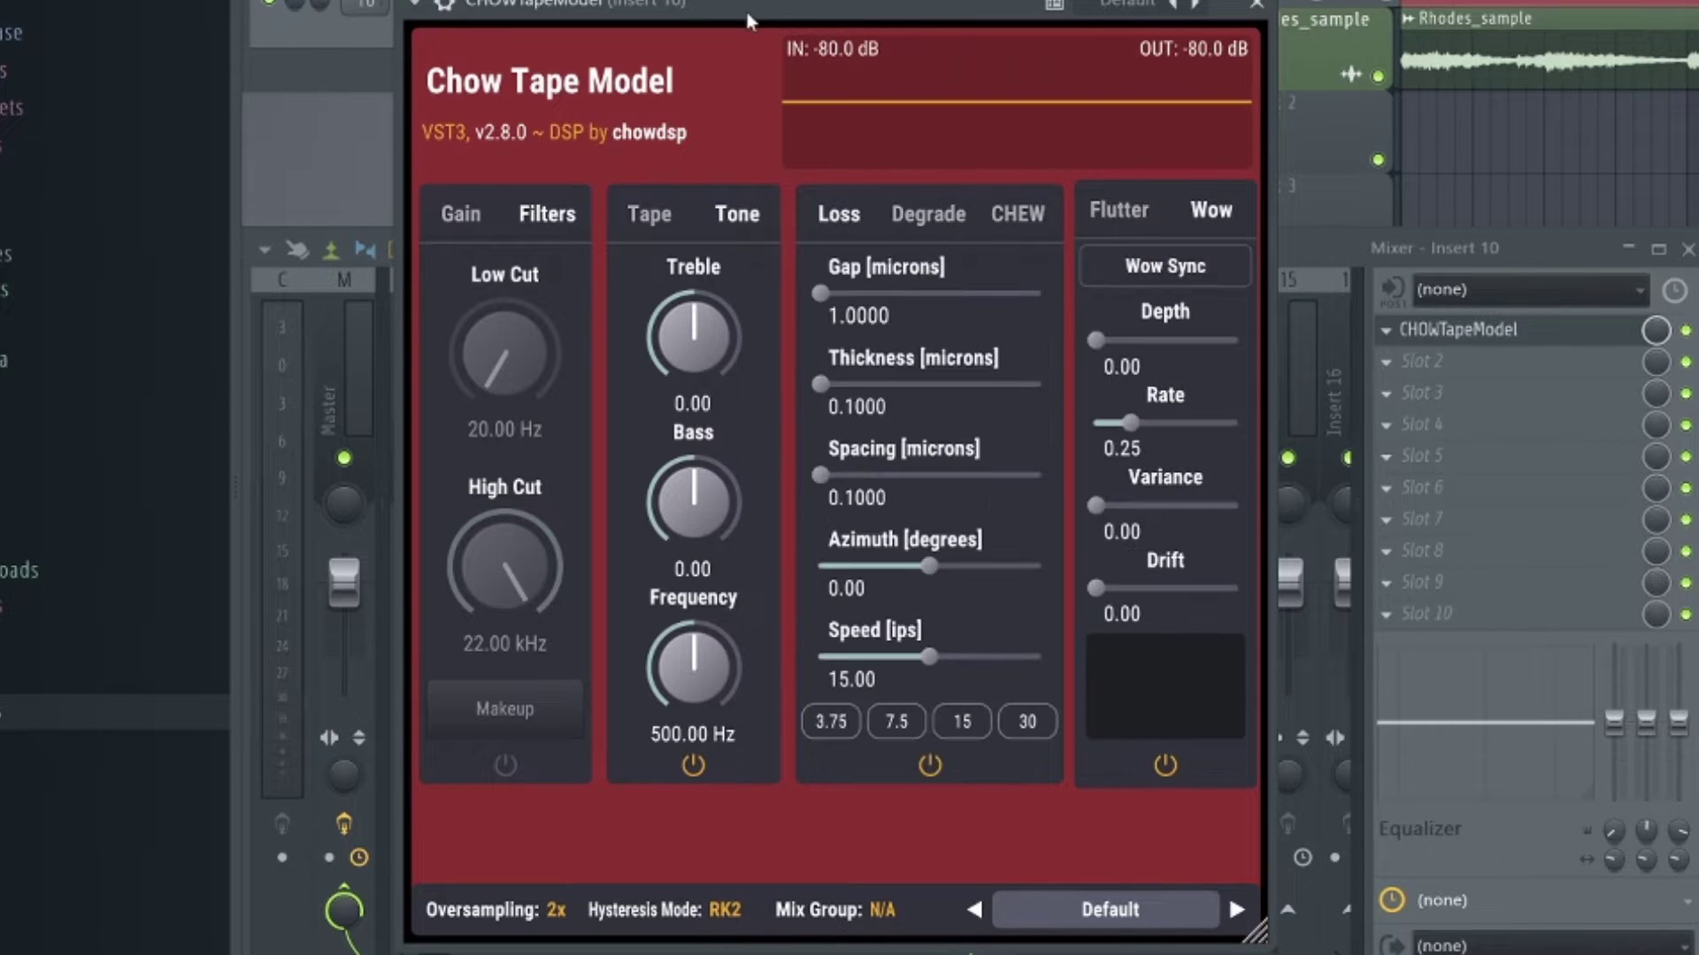
Step: During playback, set the Loss gap to 50, thickness to 21.7313, spacing to 17.7494, azimuth to -75 and speed to 33.13 ips
key("space")
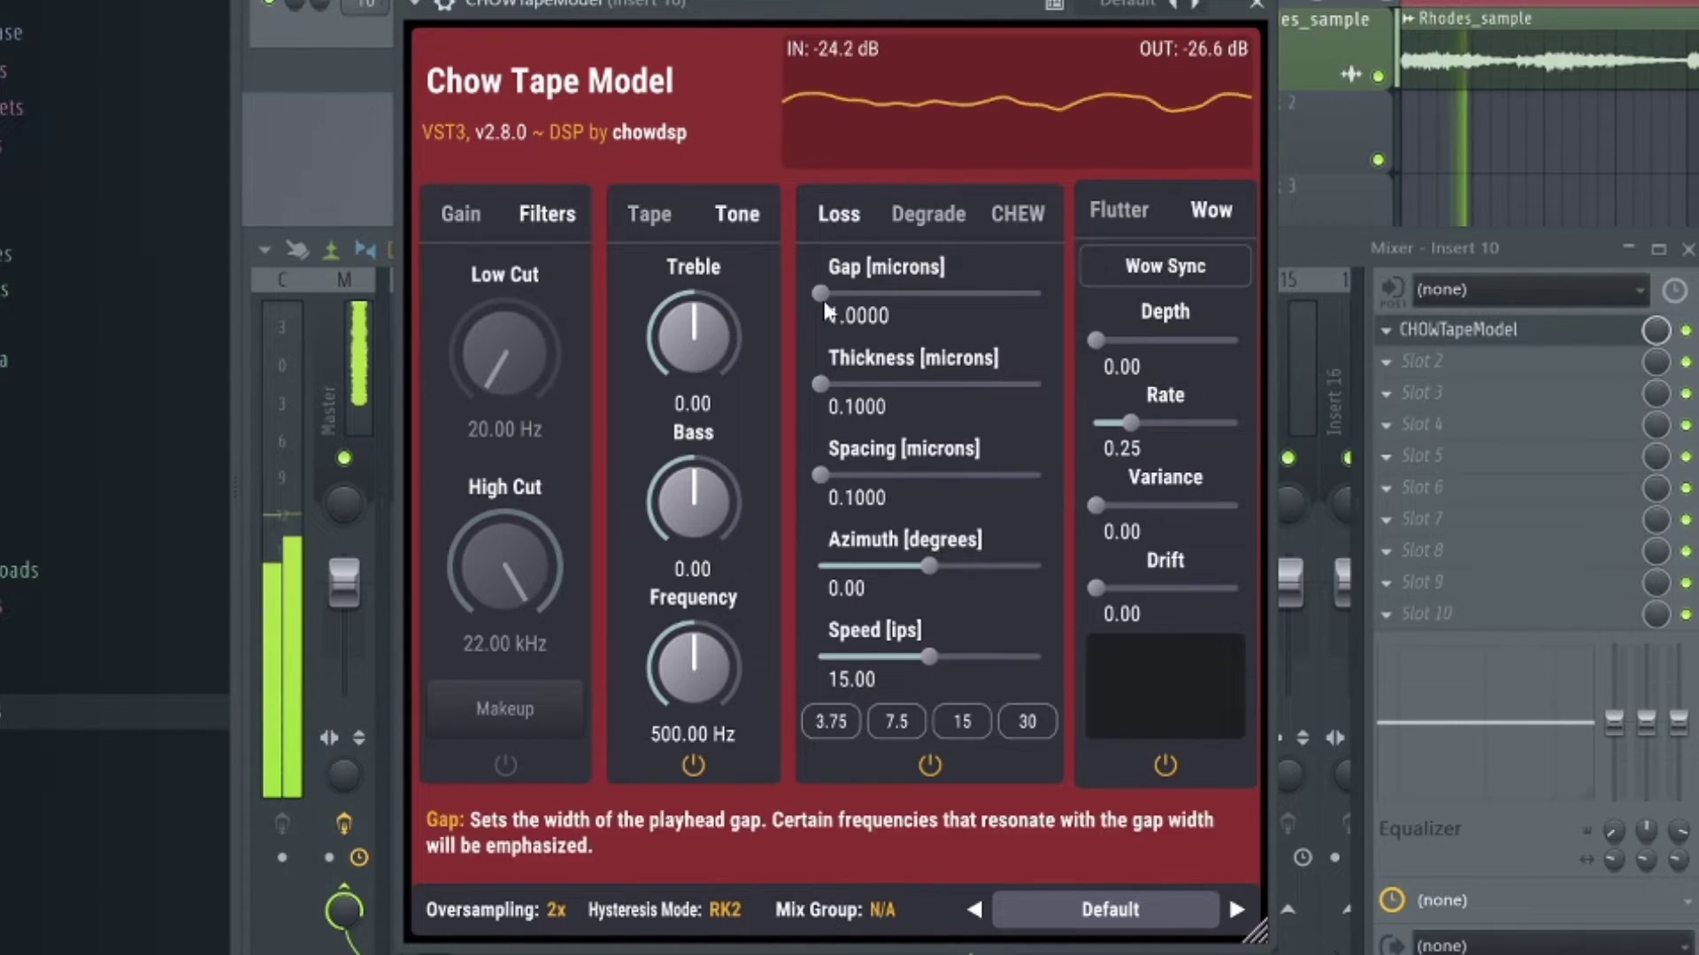
left_click_drag(823, 297, 1048, 293)
left_click_drag(820, 384, 955, 386)
left_click_drag(819, 478, 1020, 481)
left_click_drag(927, 566, 814, 566)
left_click_drag(928, 657, 993, 655)
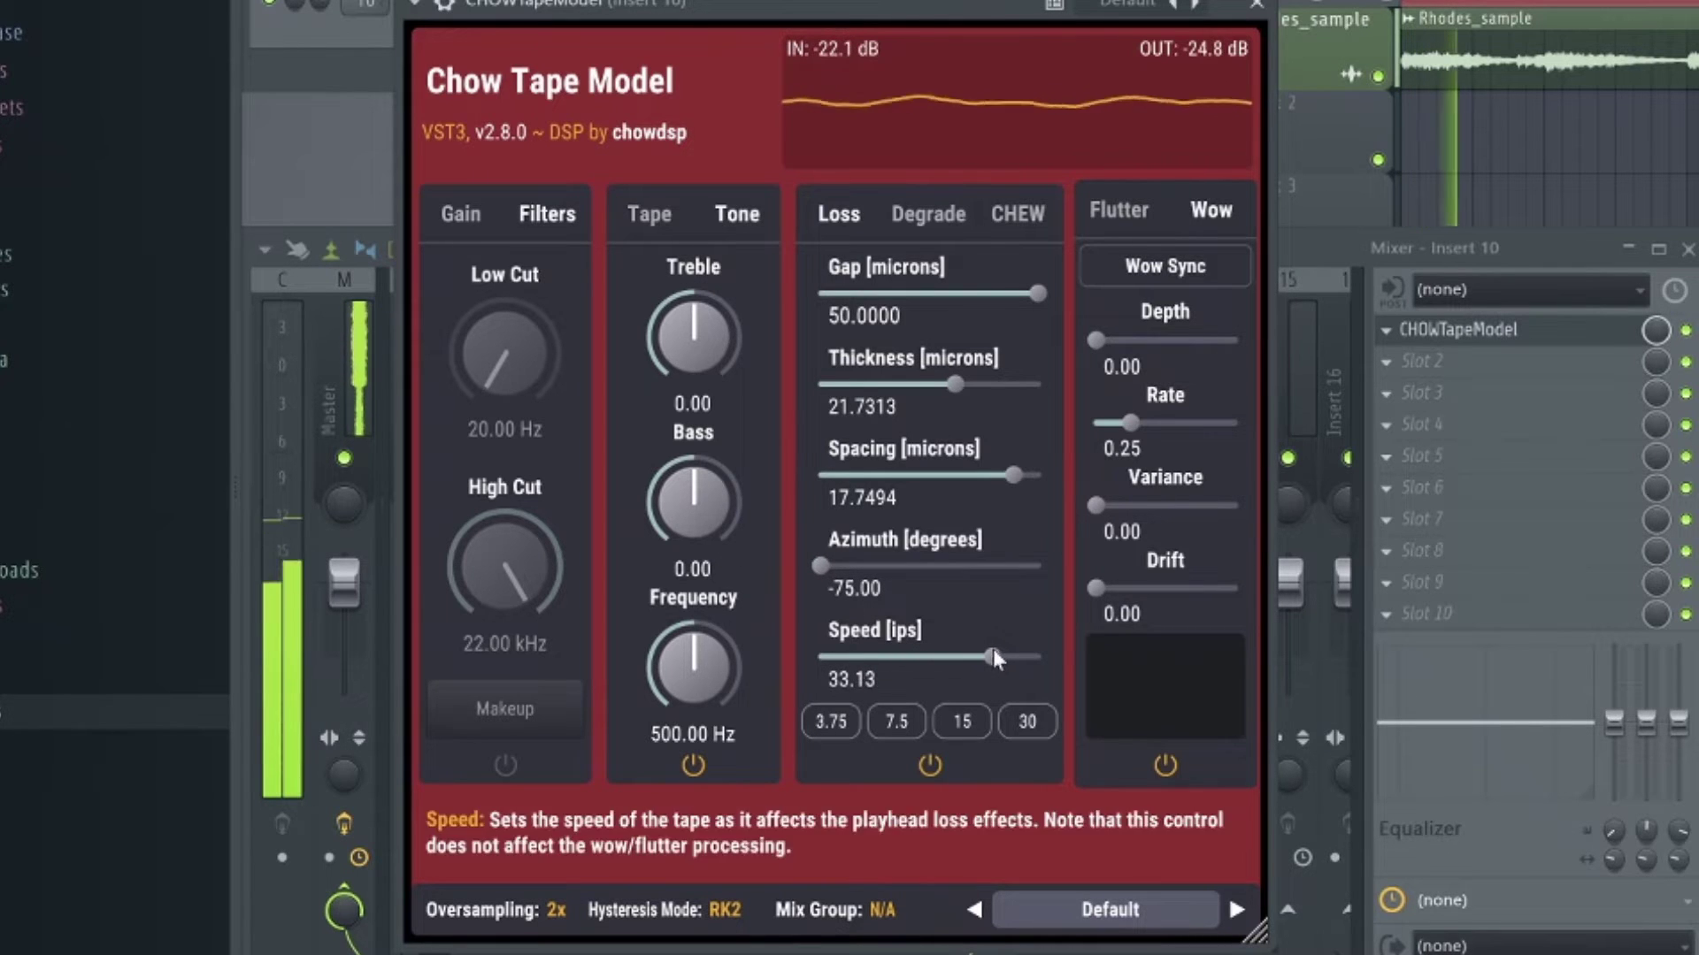
Step: Try out the flutter depth and set the wow depth to 0.20
left_click(1119, 211)
left_click_drag(1177, 379, 1169, 104)
left_click(1207, 214)
left_click_drag(1098, 340, 1172, 345)
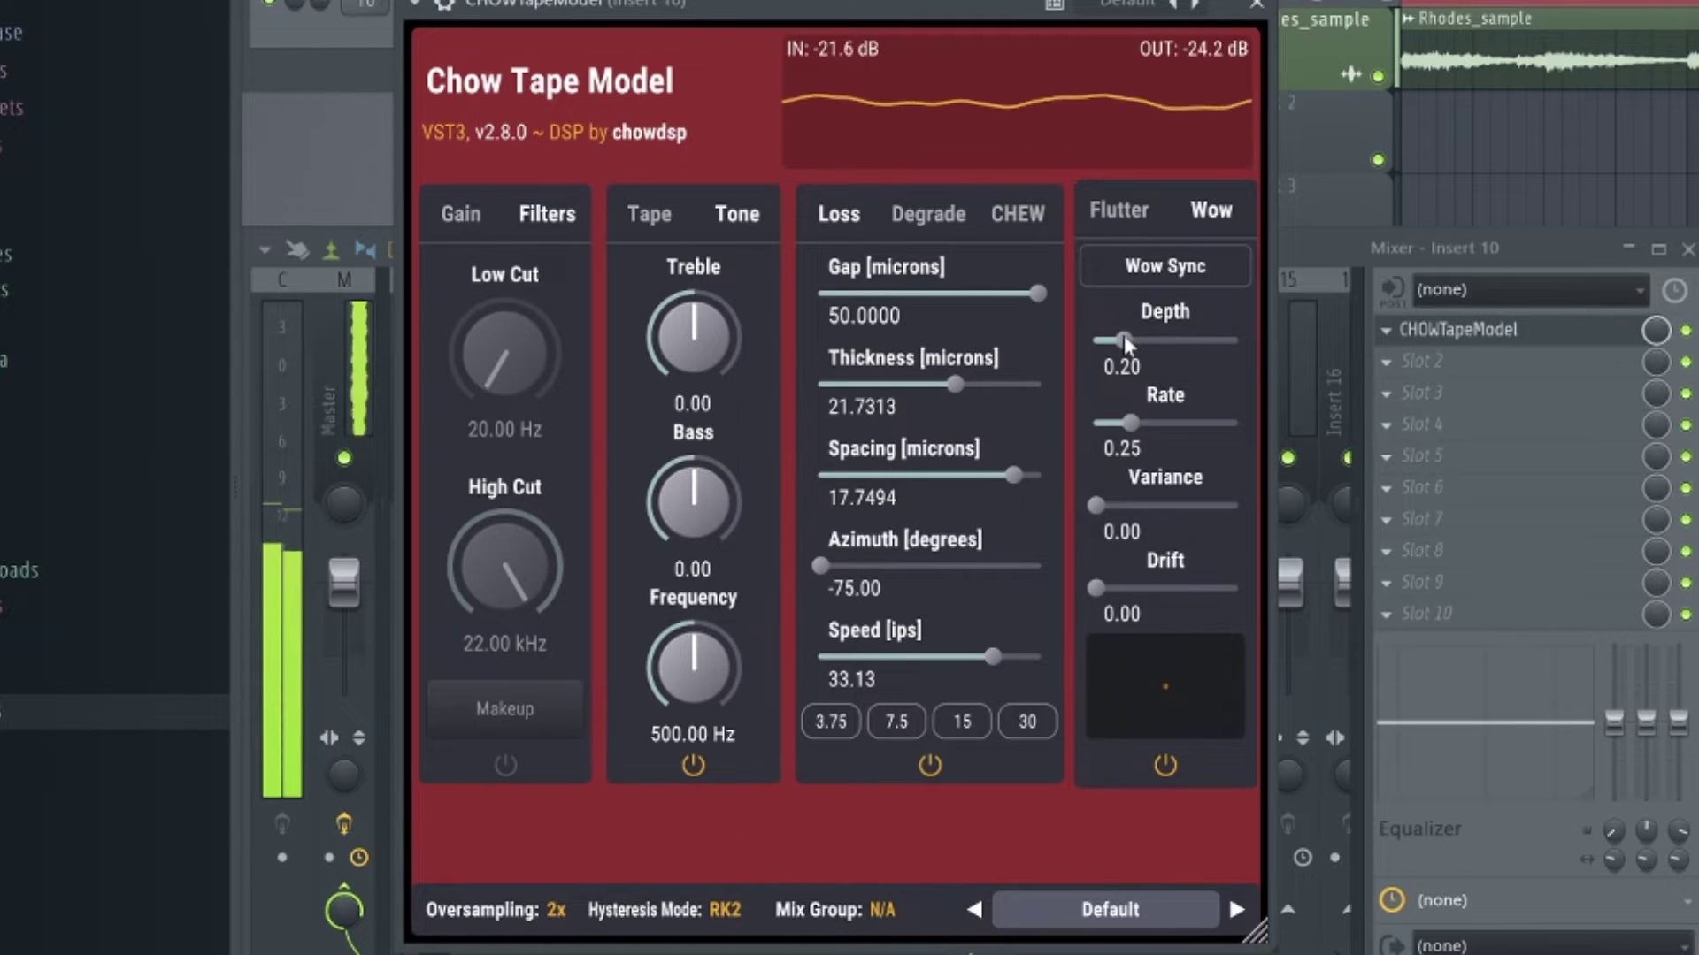
Step: Lower the treble to -1.00, enable the filters and raise the low cut frequency slightly
left_click_drag(698, 313, 673, 496)
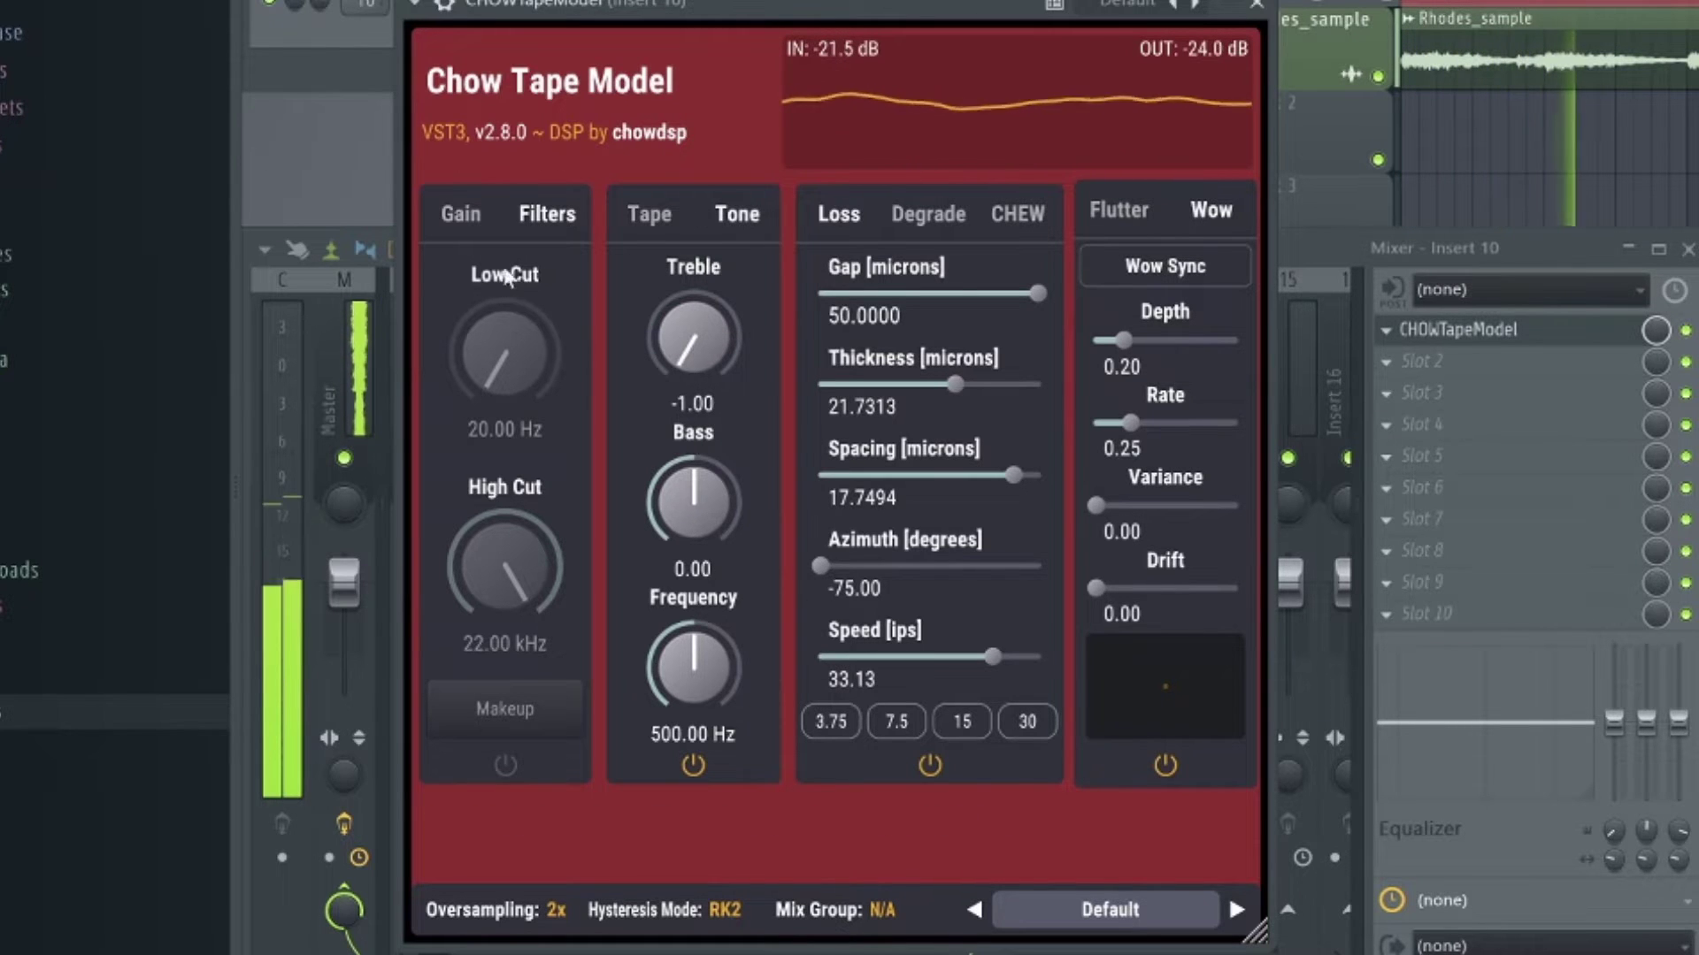
left_click(505, 762)
mouse_move(503, 352)
left_mouse_down()
mouse_move(490, 220)
mouse_move(513, 75)
mouse_move(517, 331)
left_mouse_up()
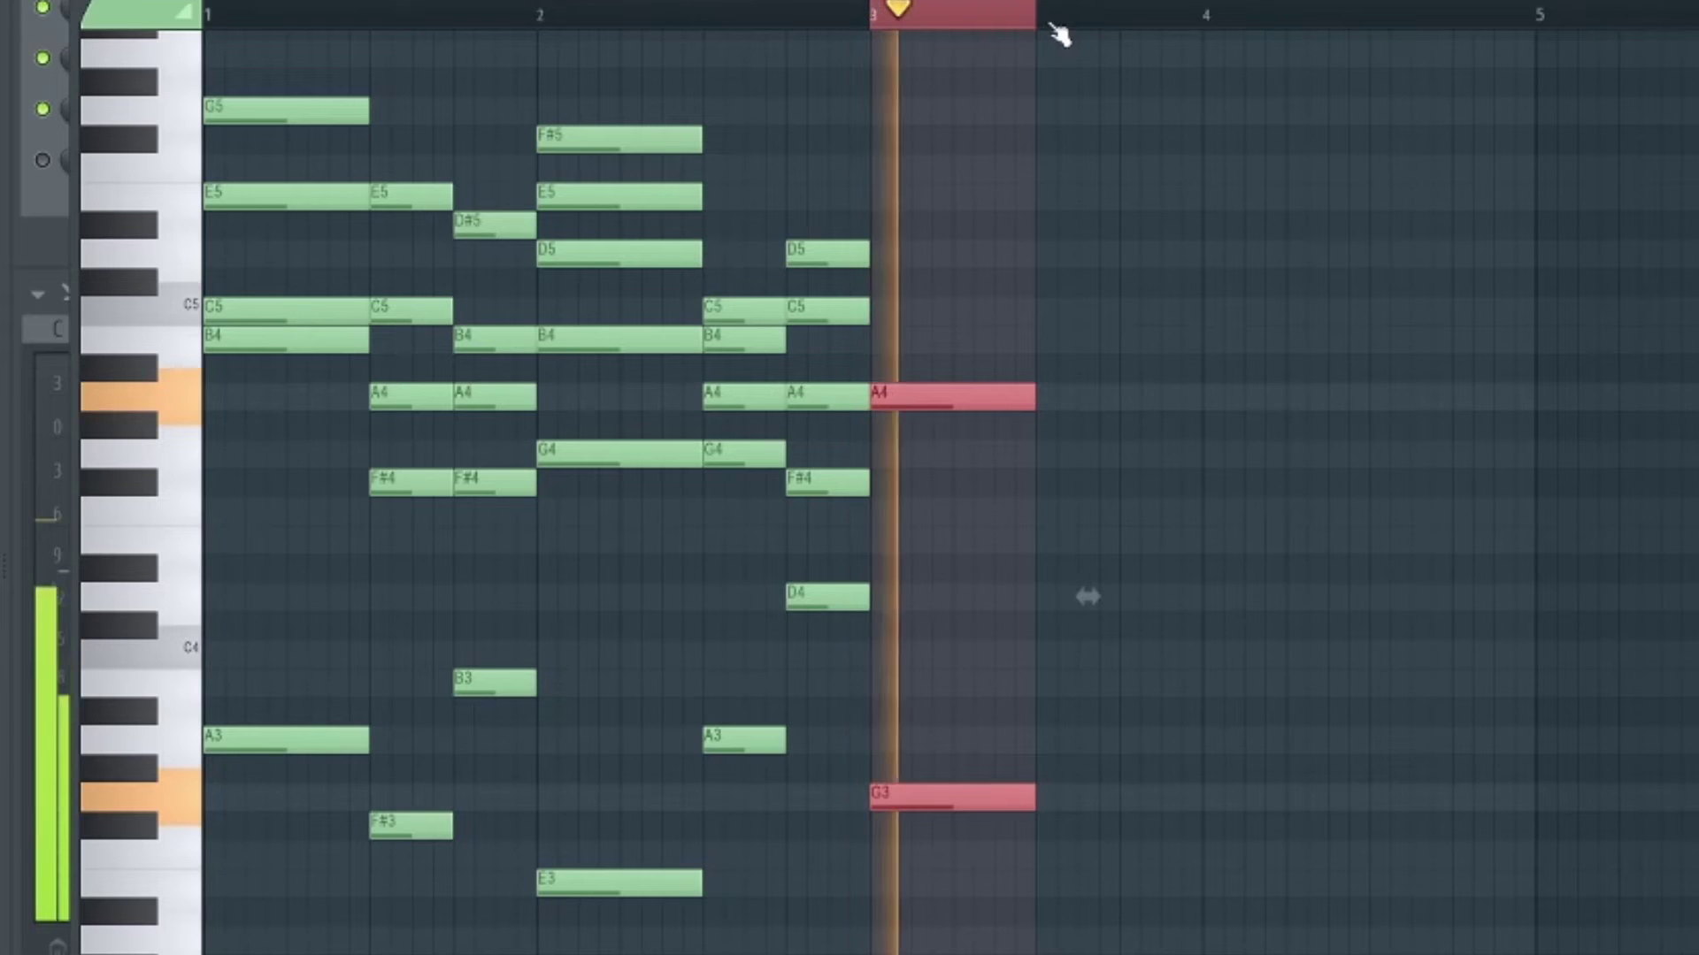
Step: Add the notes B4, D5 and F#5 to the G3 and A4 chord at bar 3
left_click(900, 338)
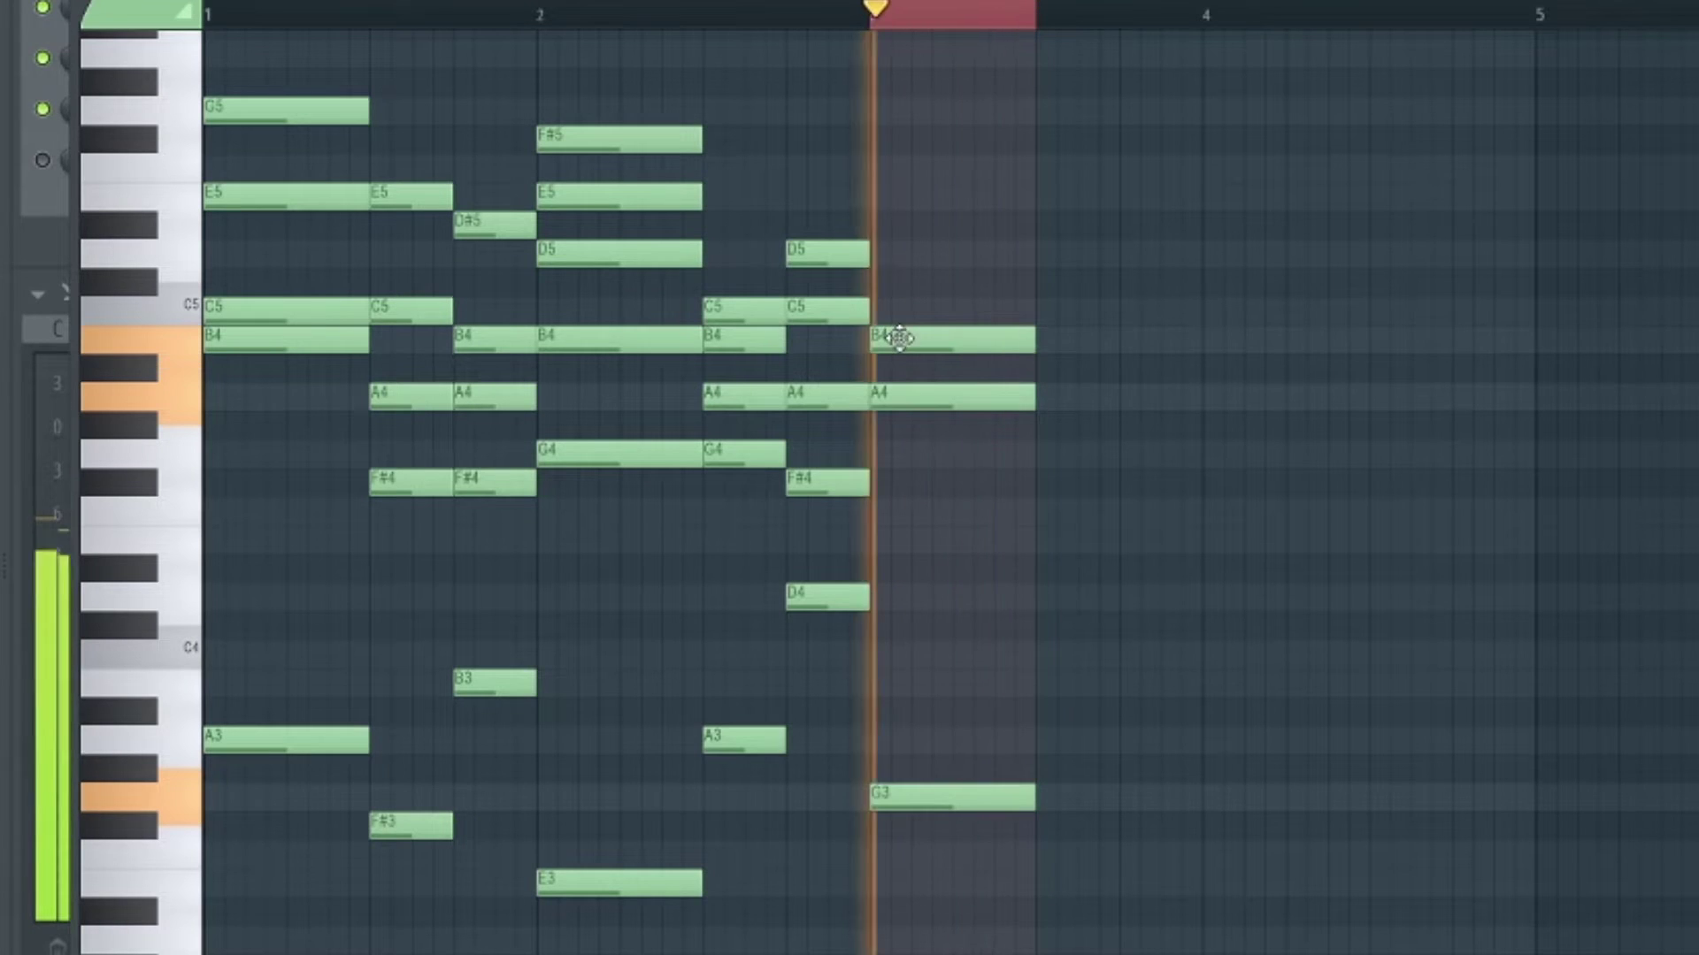
left_click(914, 256)
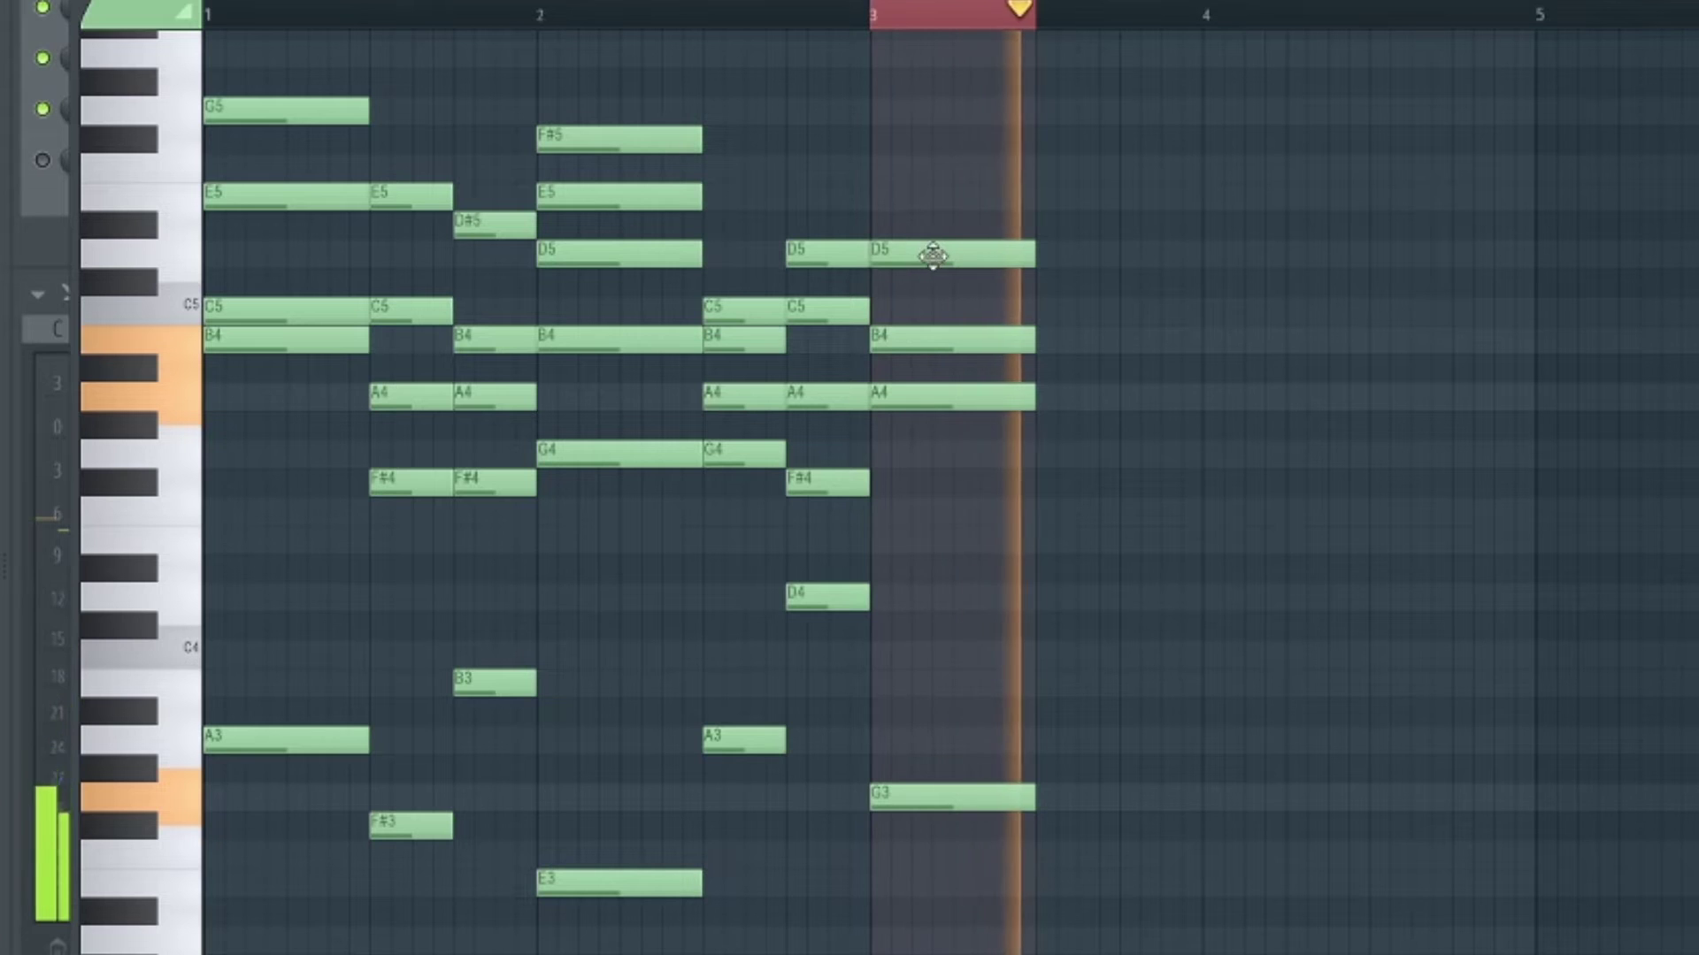
left_click(893, 139)
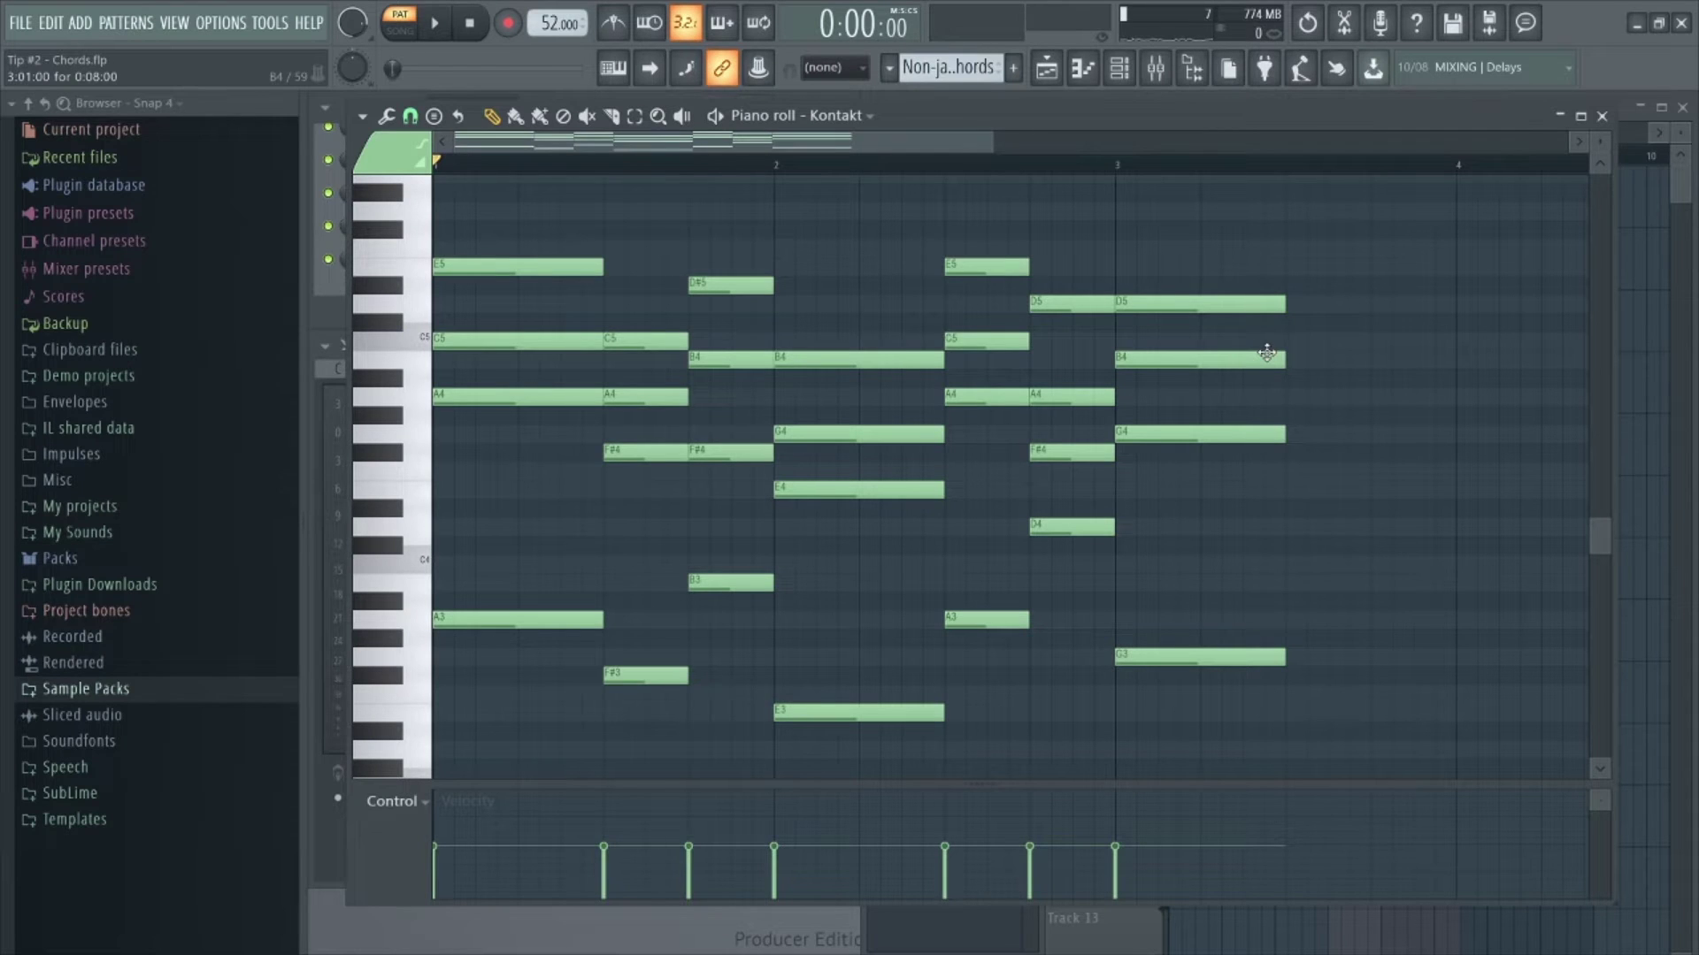
Step: Play the non-jazz chord pattern and the jazzed chord pattern in the piano roll to compare them
key("space")
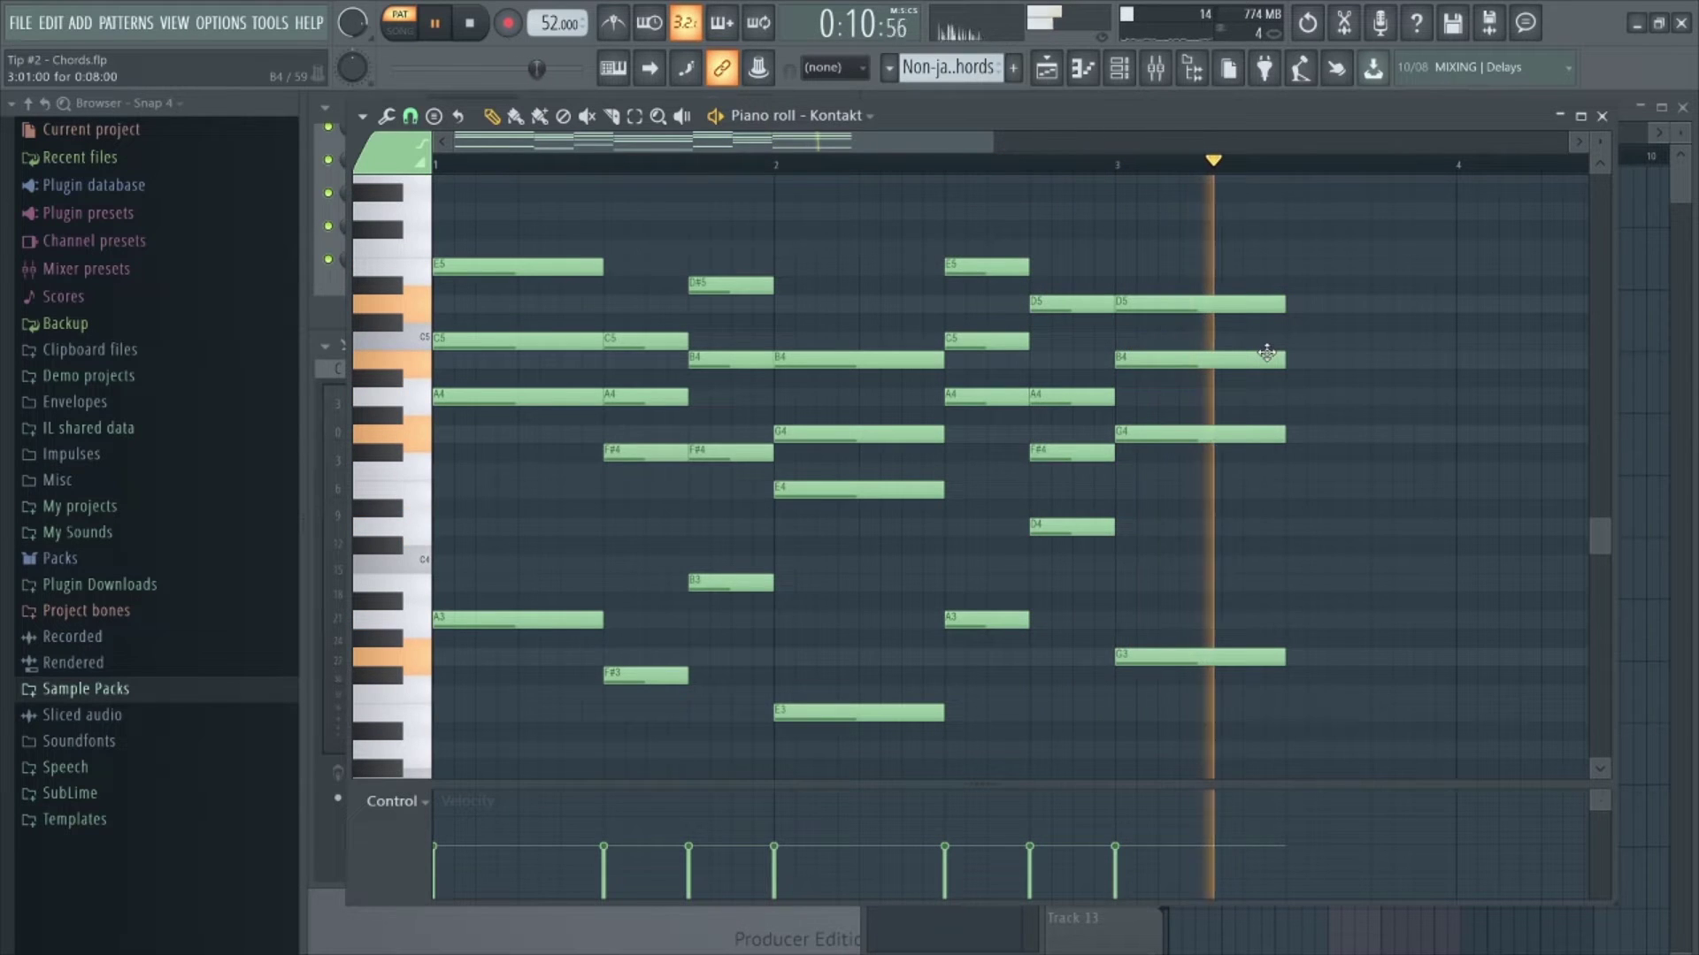
key("space")
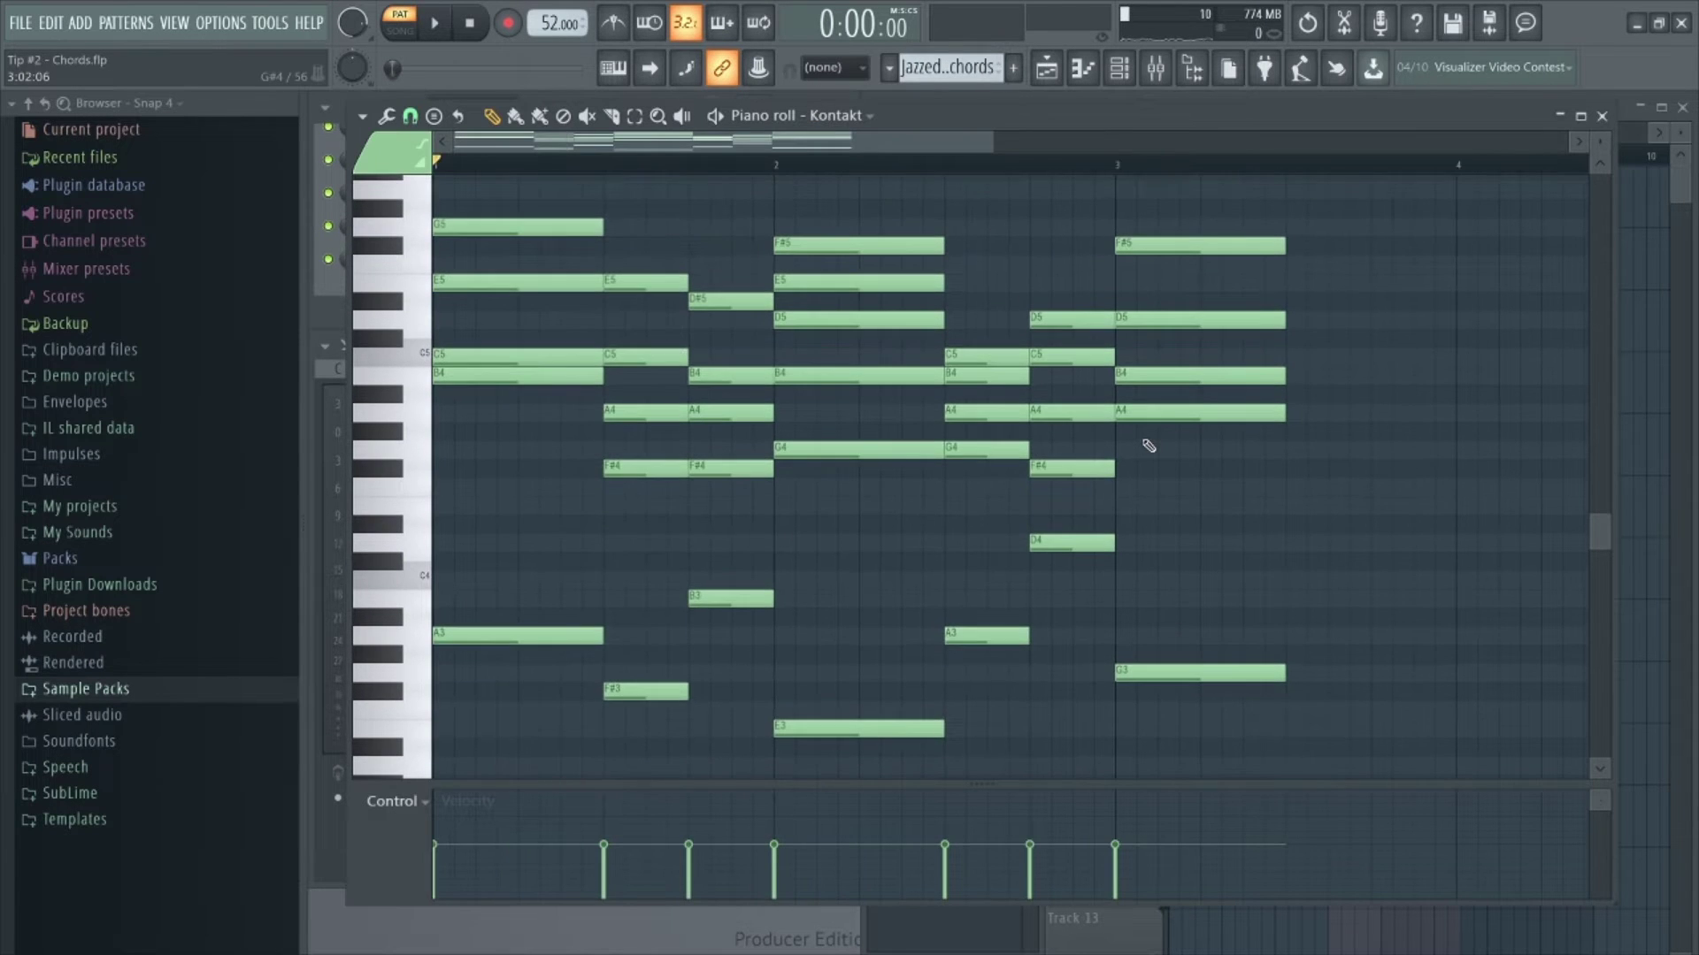
key("space")
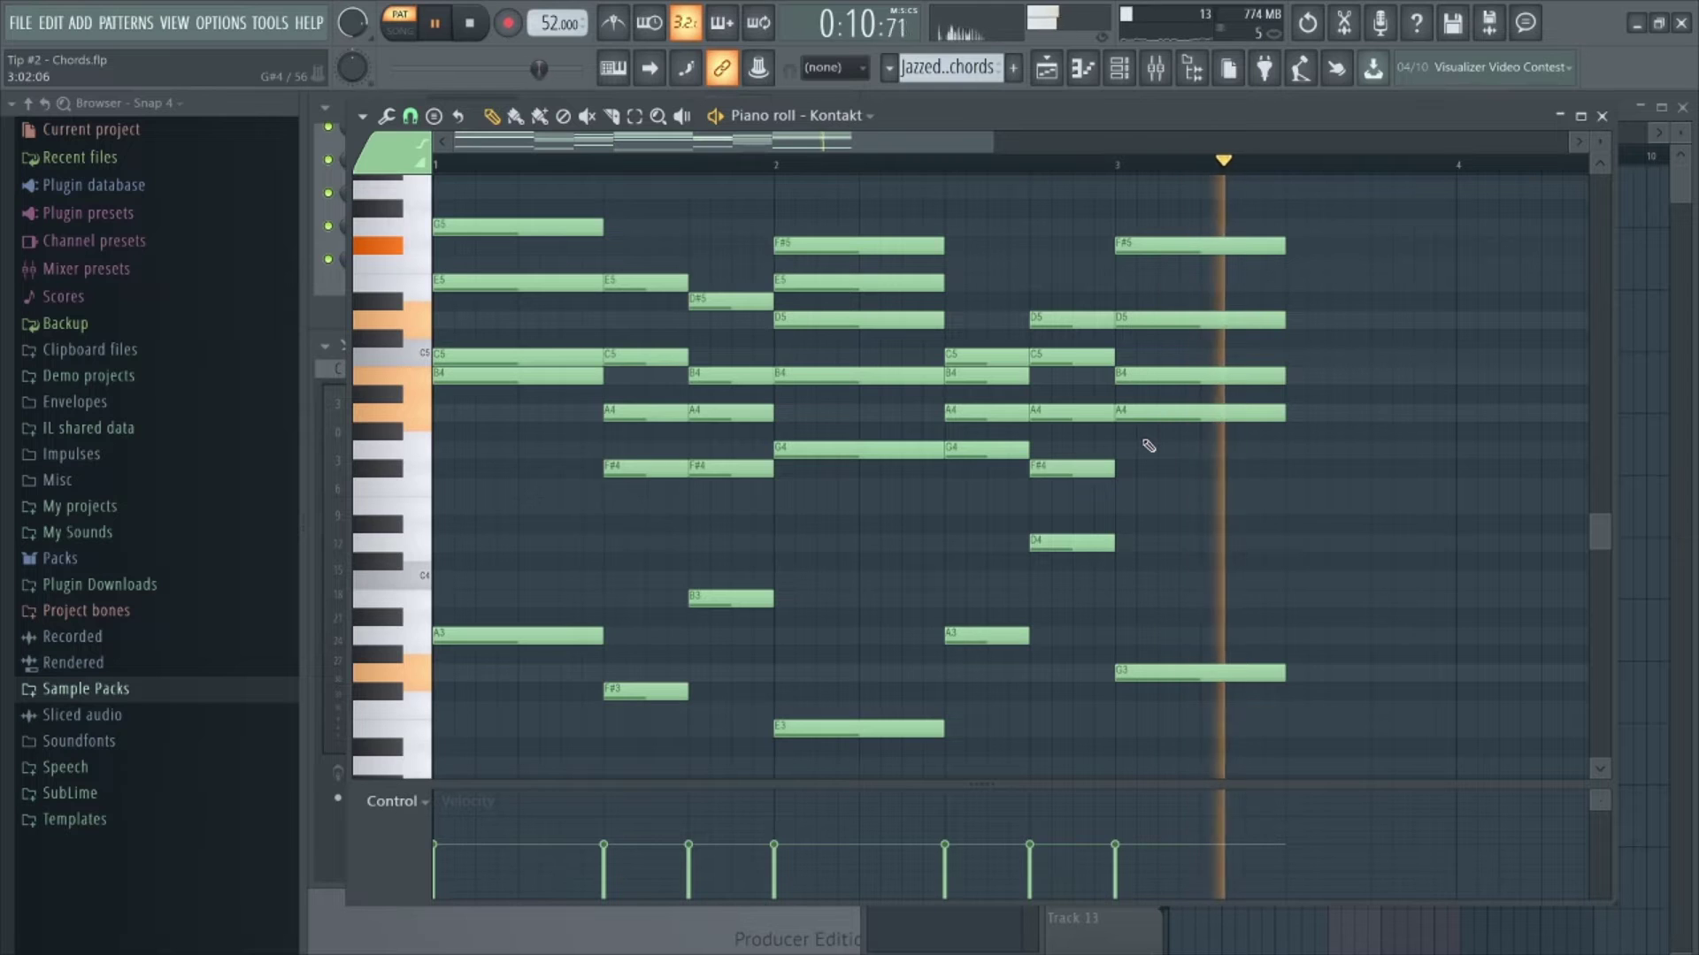
key("space")
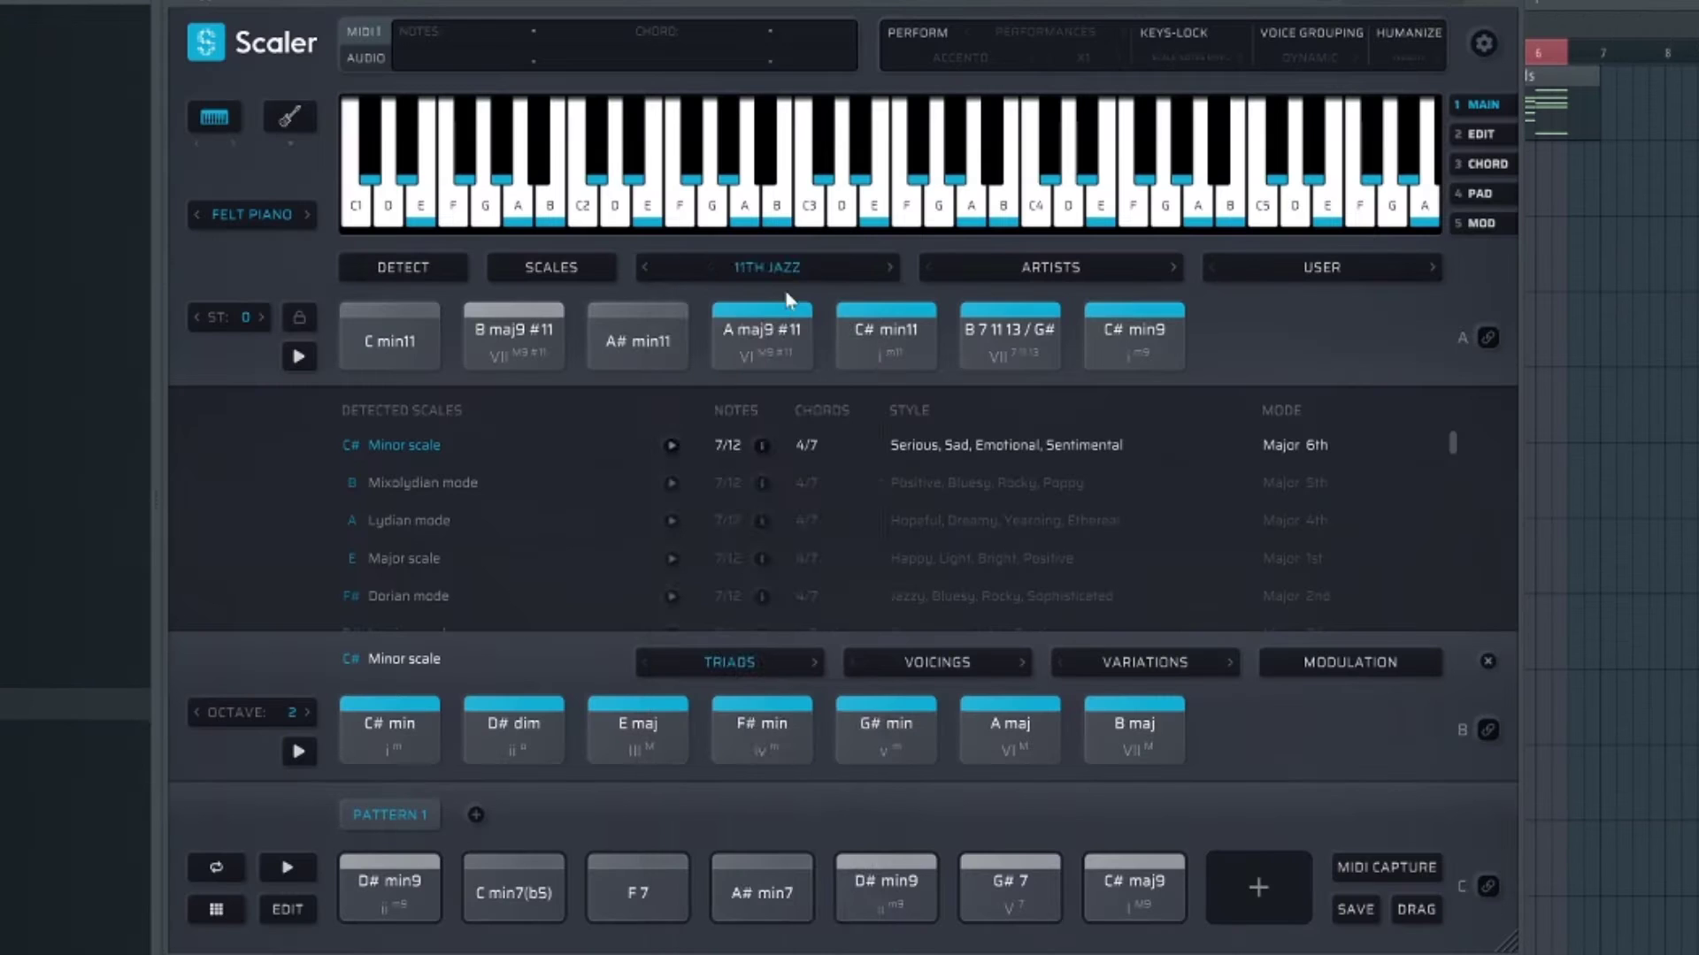
Step: Load the Jazz 2 chord set in Scaler, audition its Db maj9 and F min9 chords and view the remaining chords
left_click(763, 267)
mouse_move(751, 690)
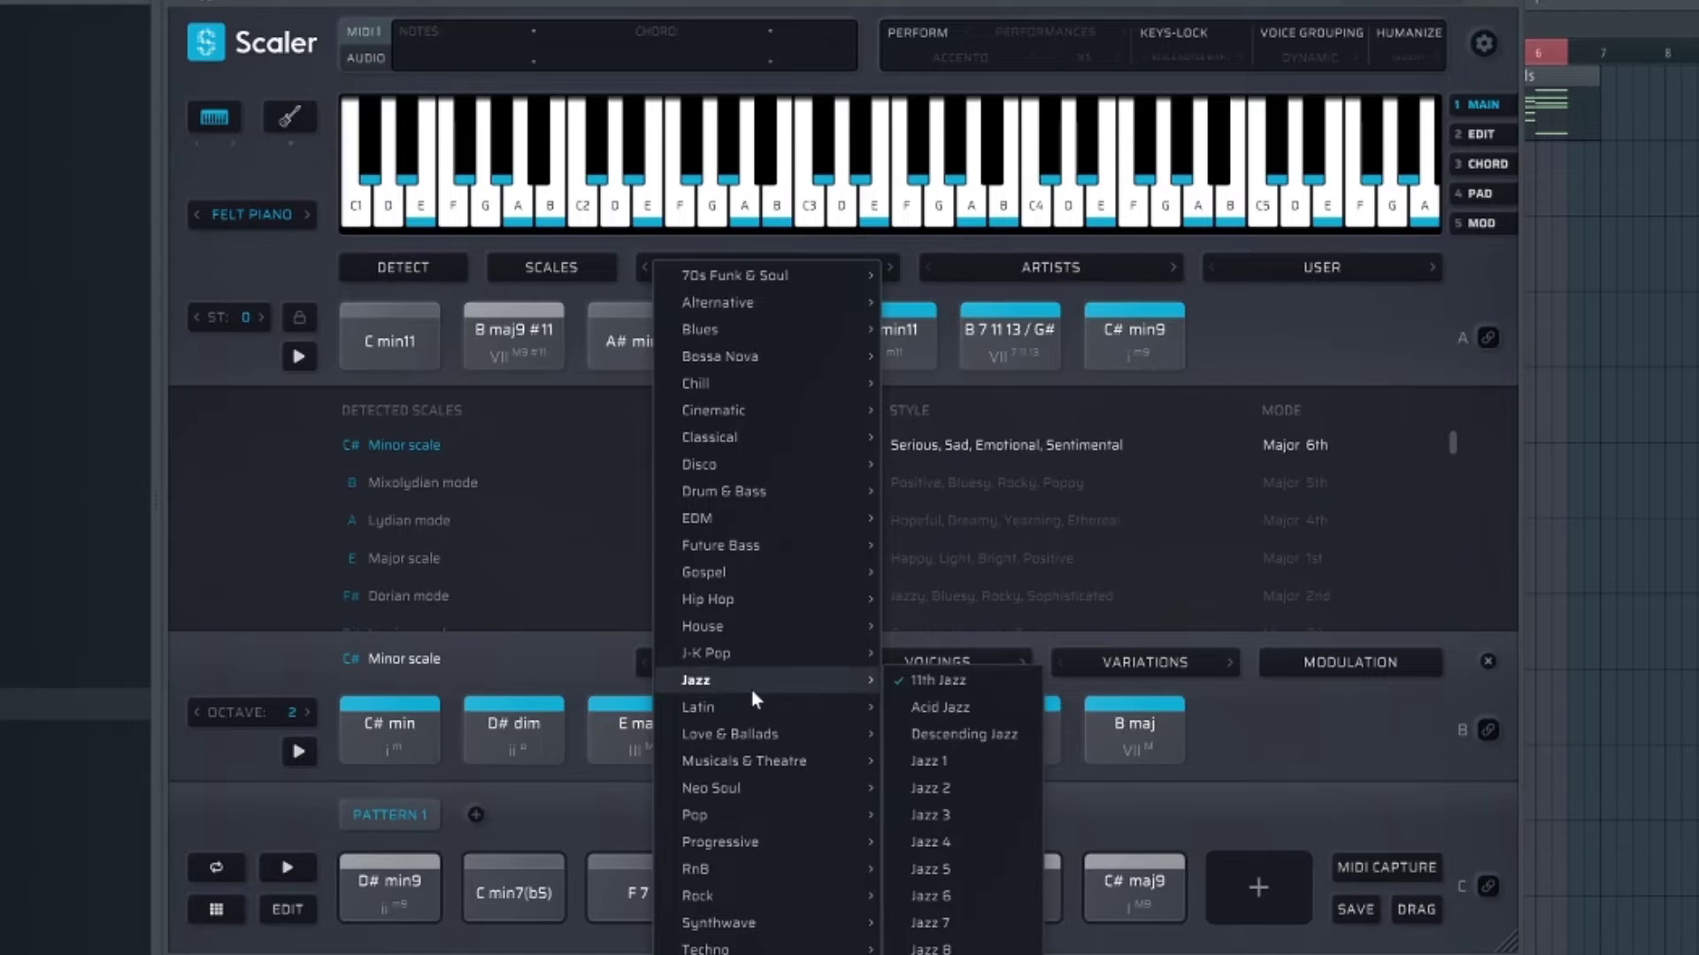
left_click(934, 777)
left_click(623, 344)
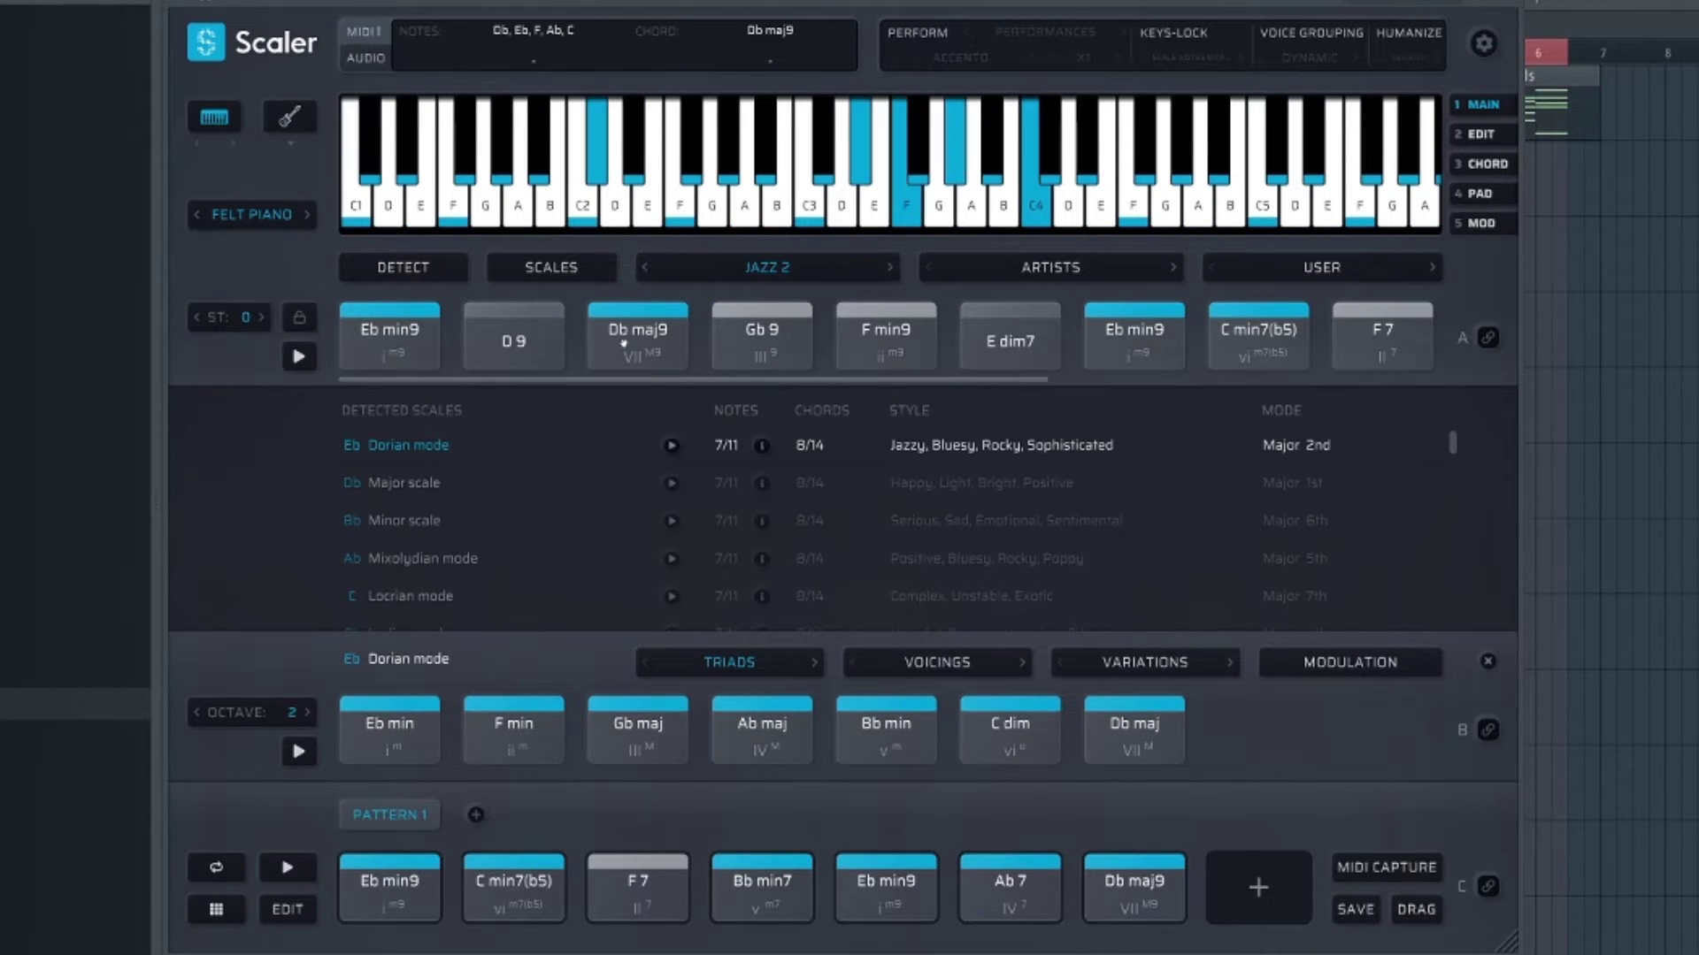
left_click(865, 342)
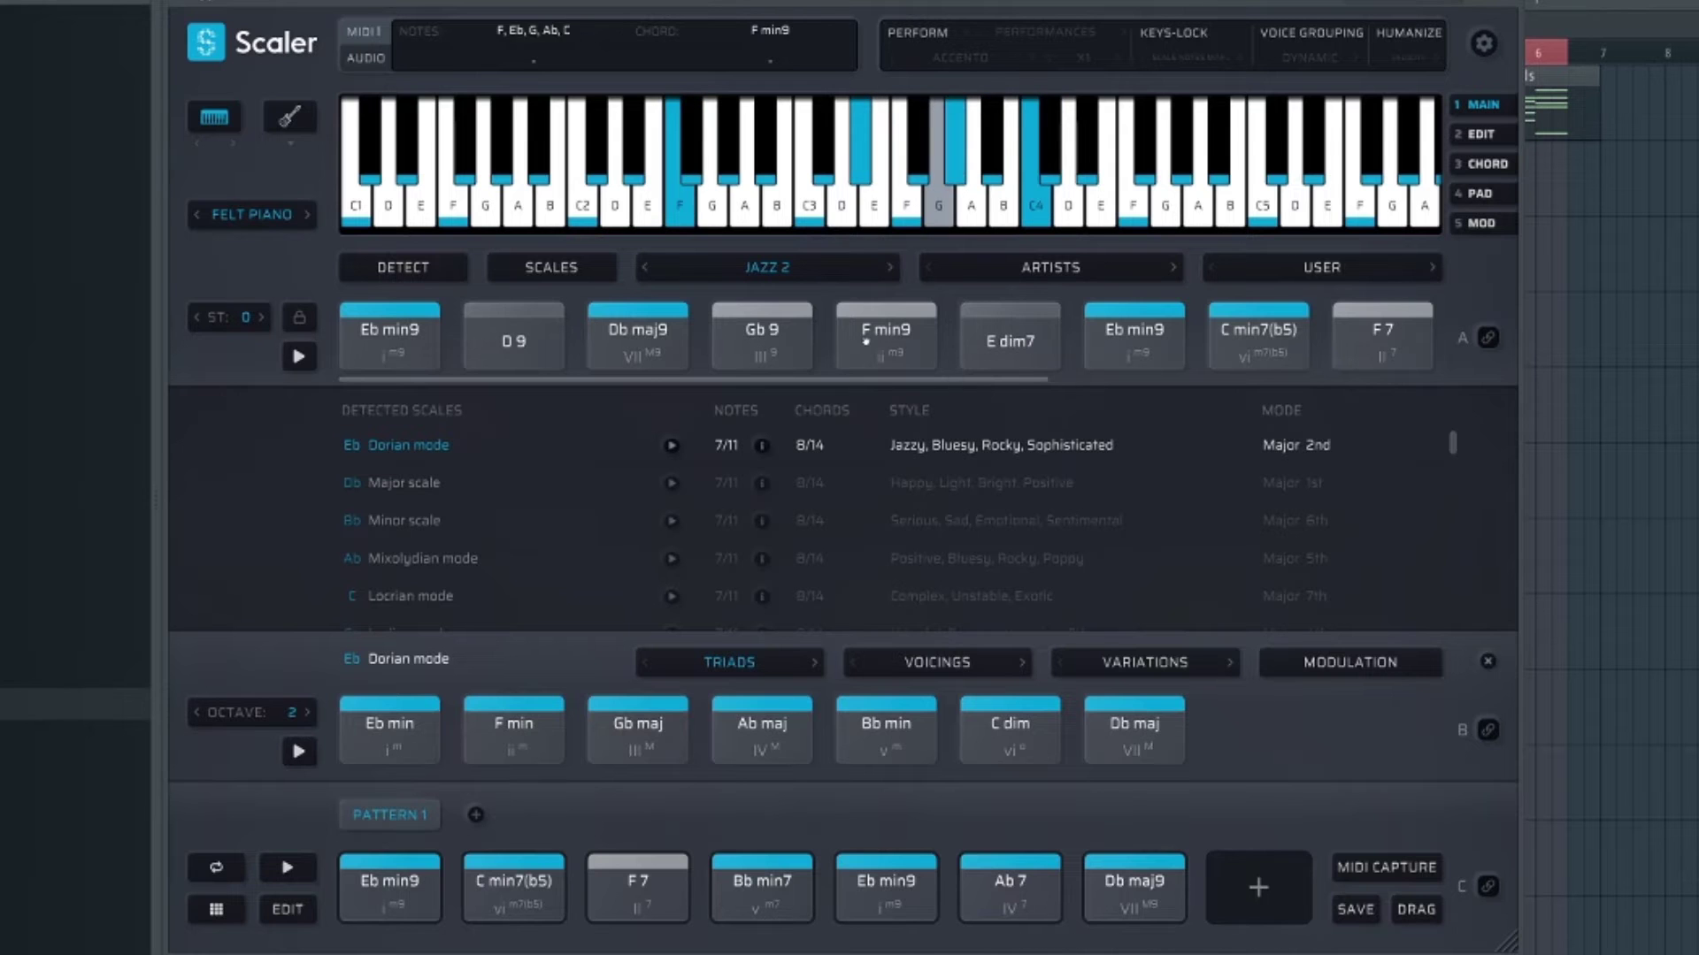
left_click_drag(851, 378, 1203, 380)
Step: Load the Lumerian artist chord set in Scaler and audition its E maj chord
left_click(1067, 271)
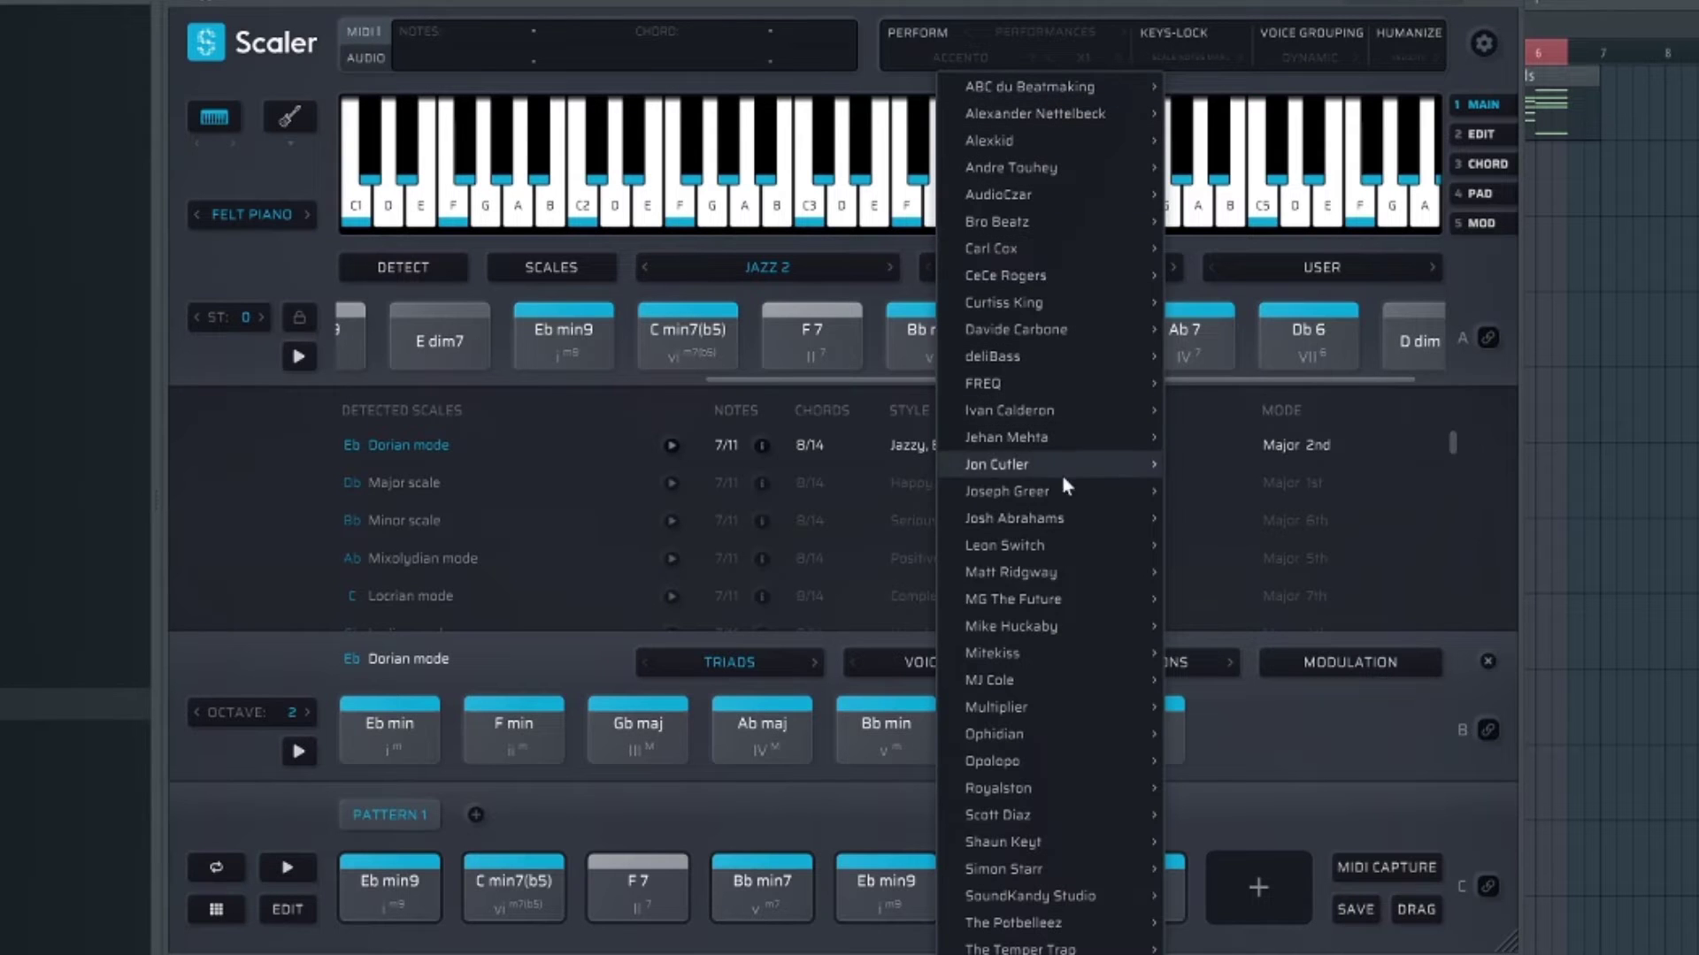
mouse_move(1060, 495)
left_click(1223, 432)
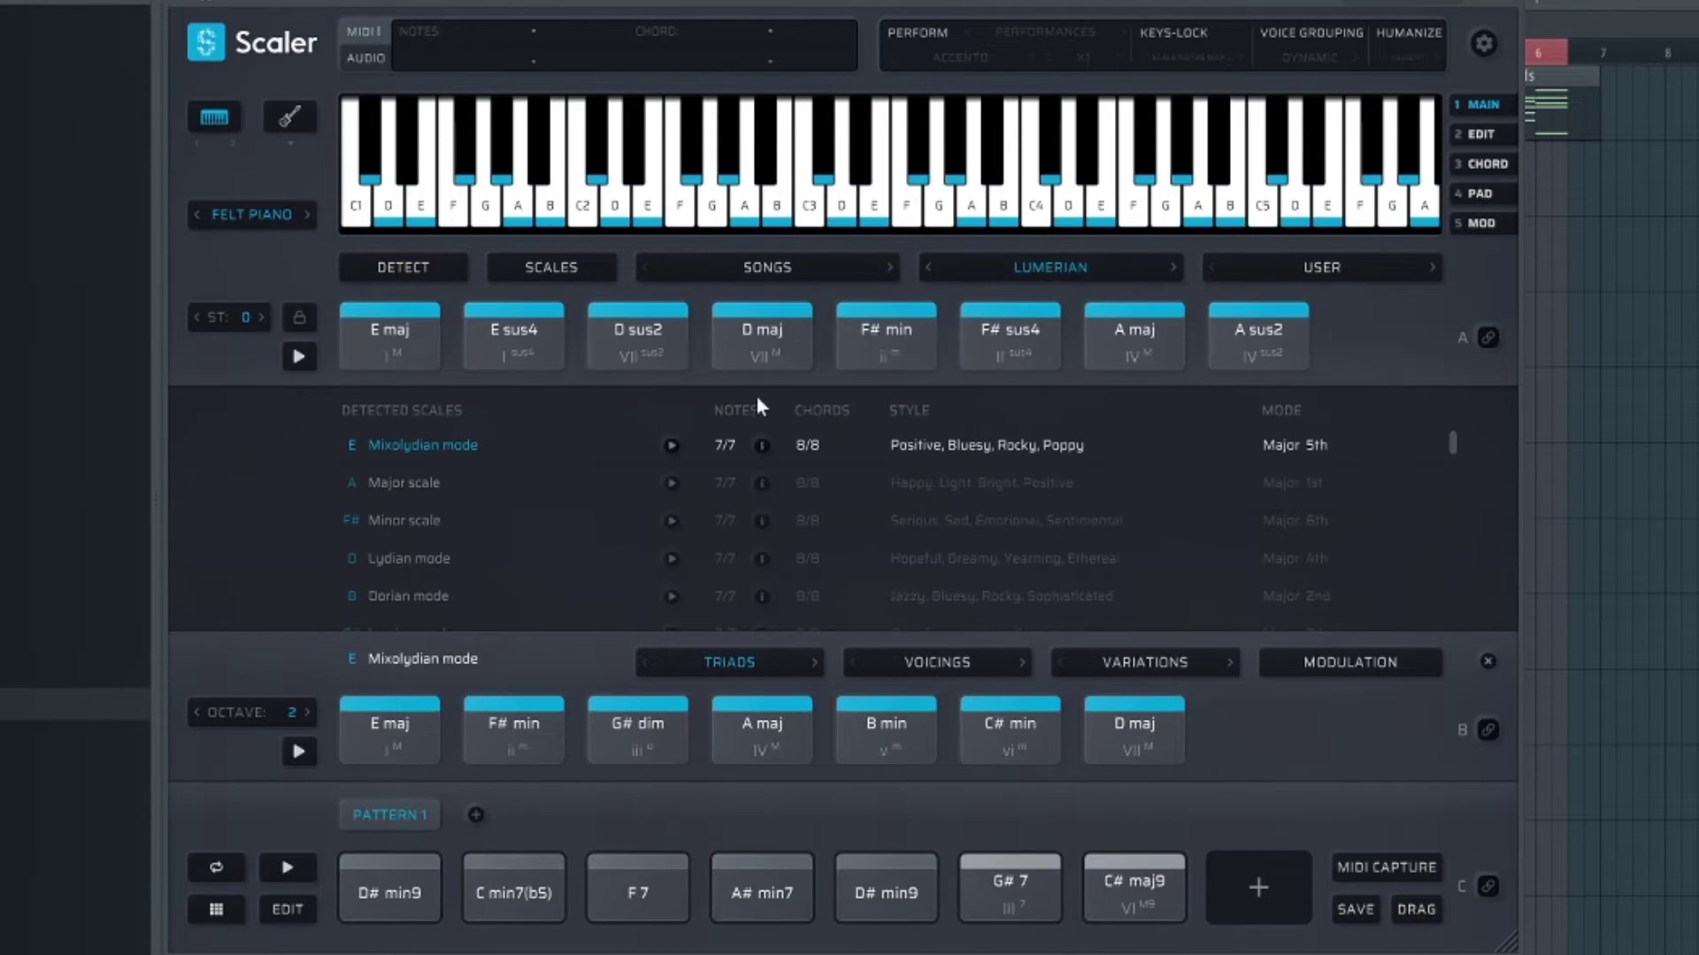
left_click(406, 357)
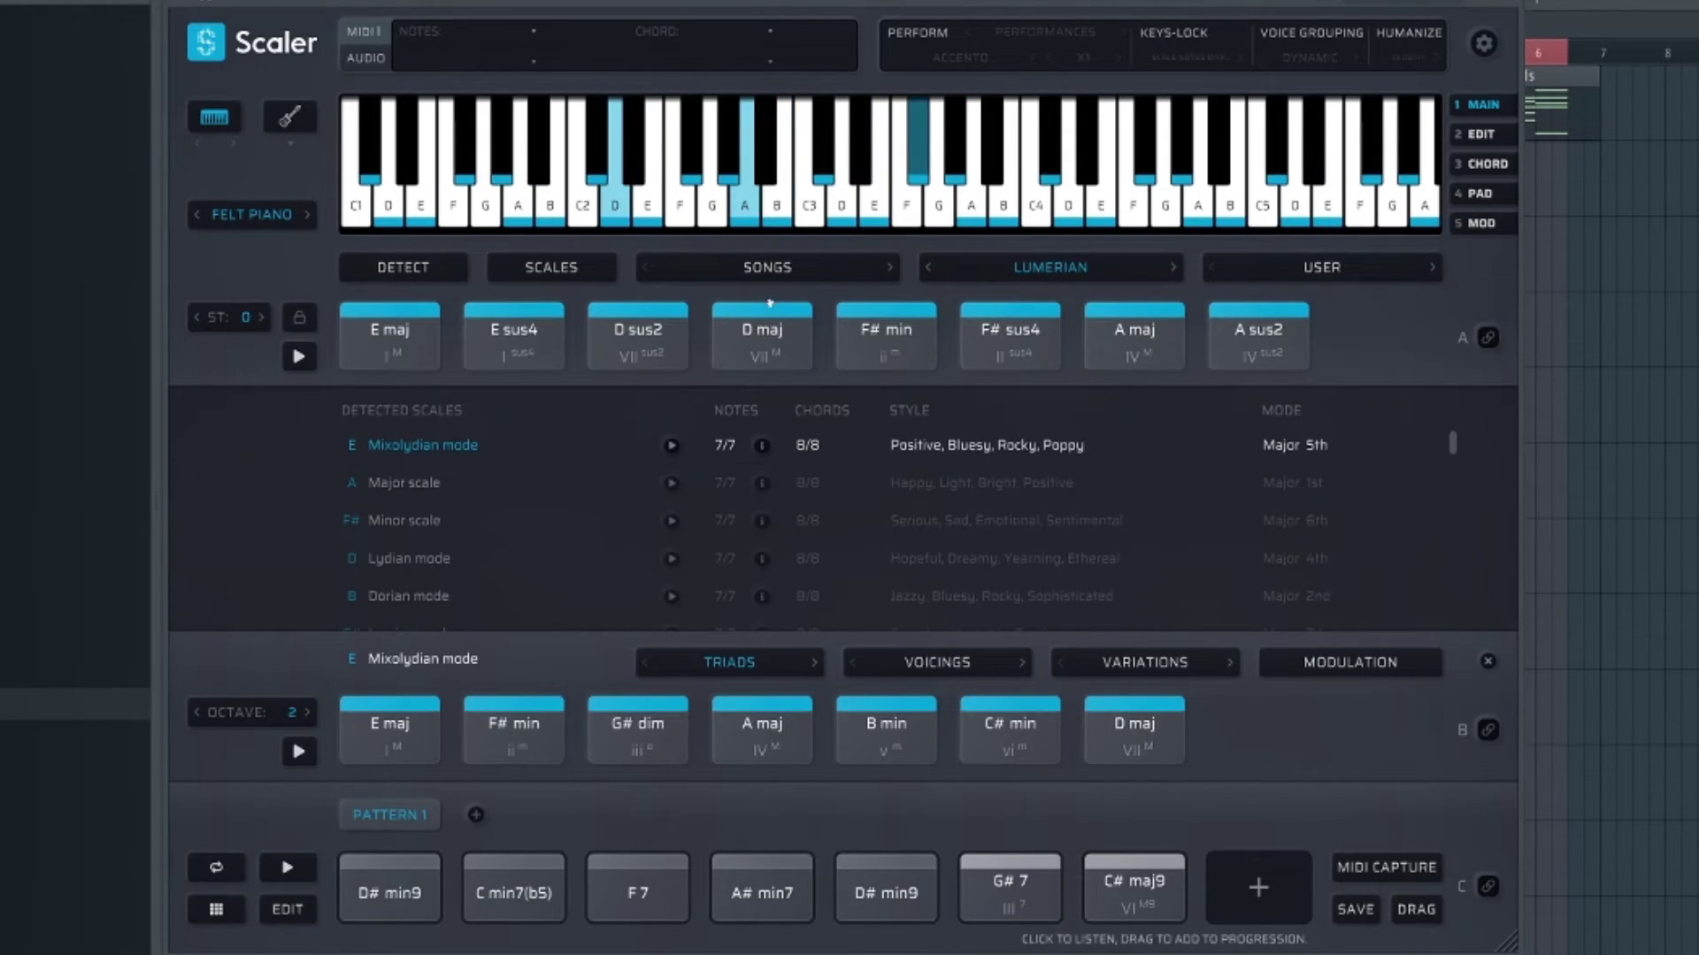
left_click(767, 267)
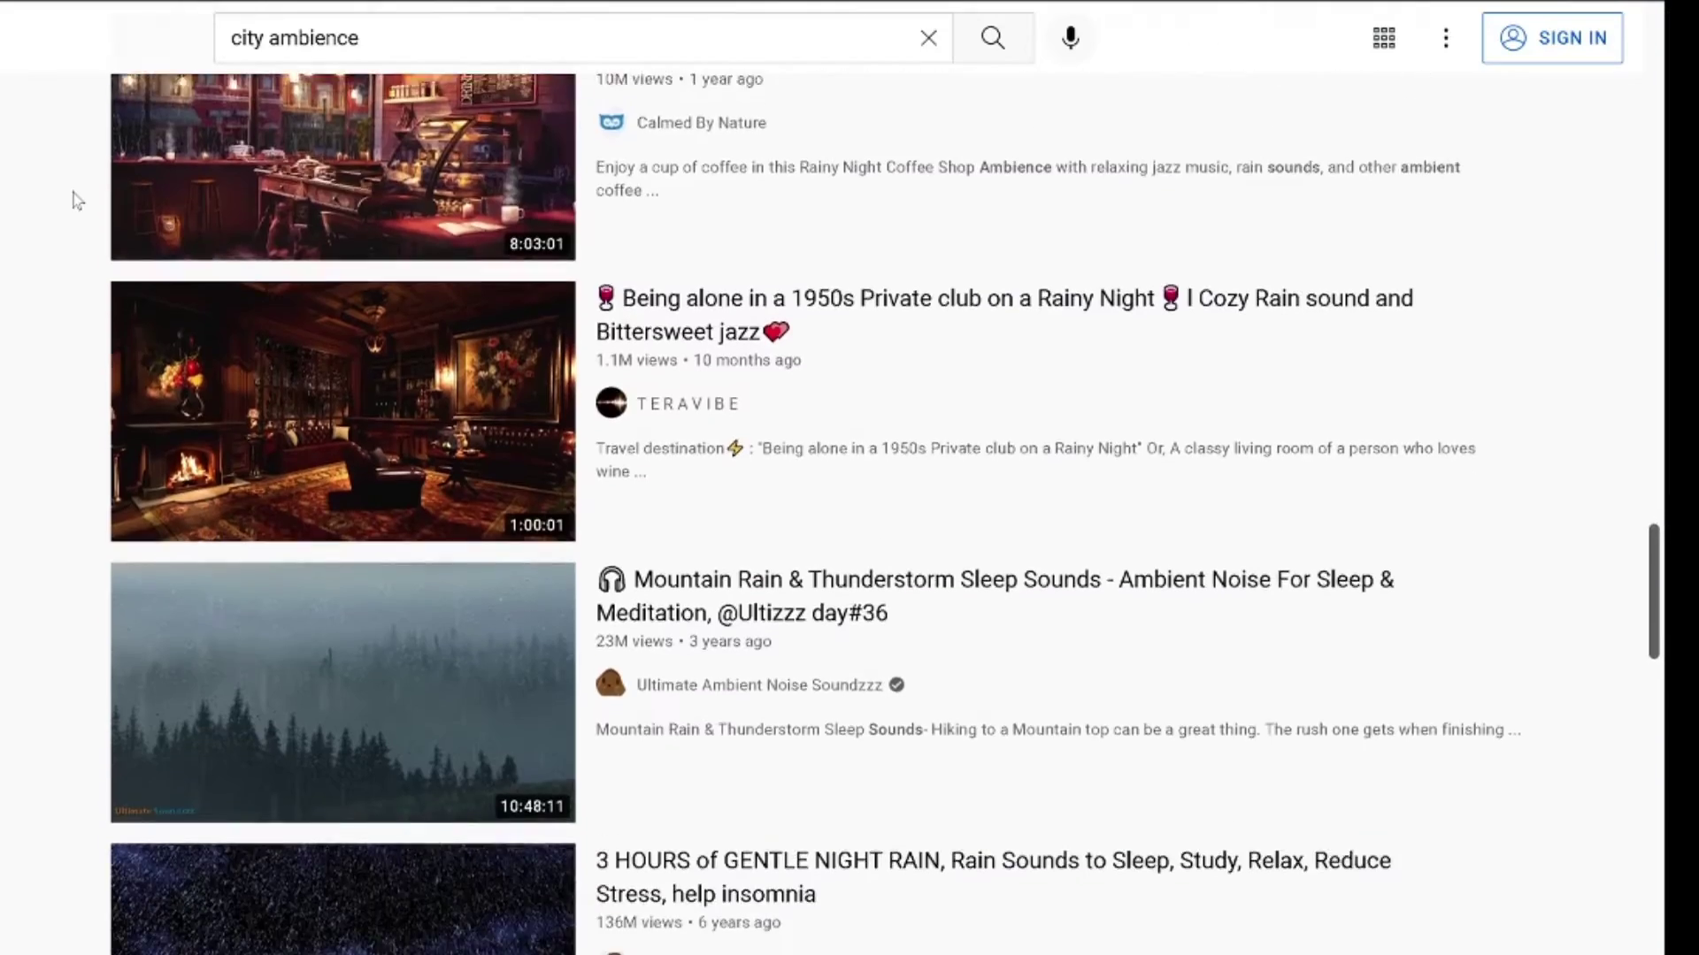
Step: Switch to YouTube and browse the search results for city ambience
scroll(75, 199, "down", 6)
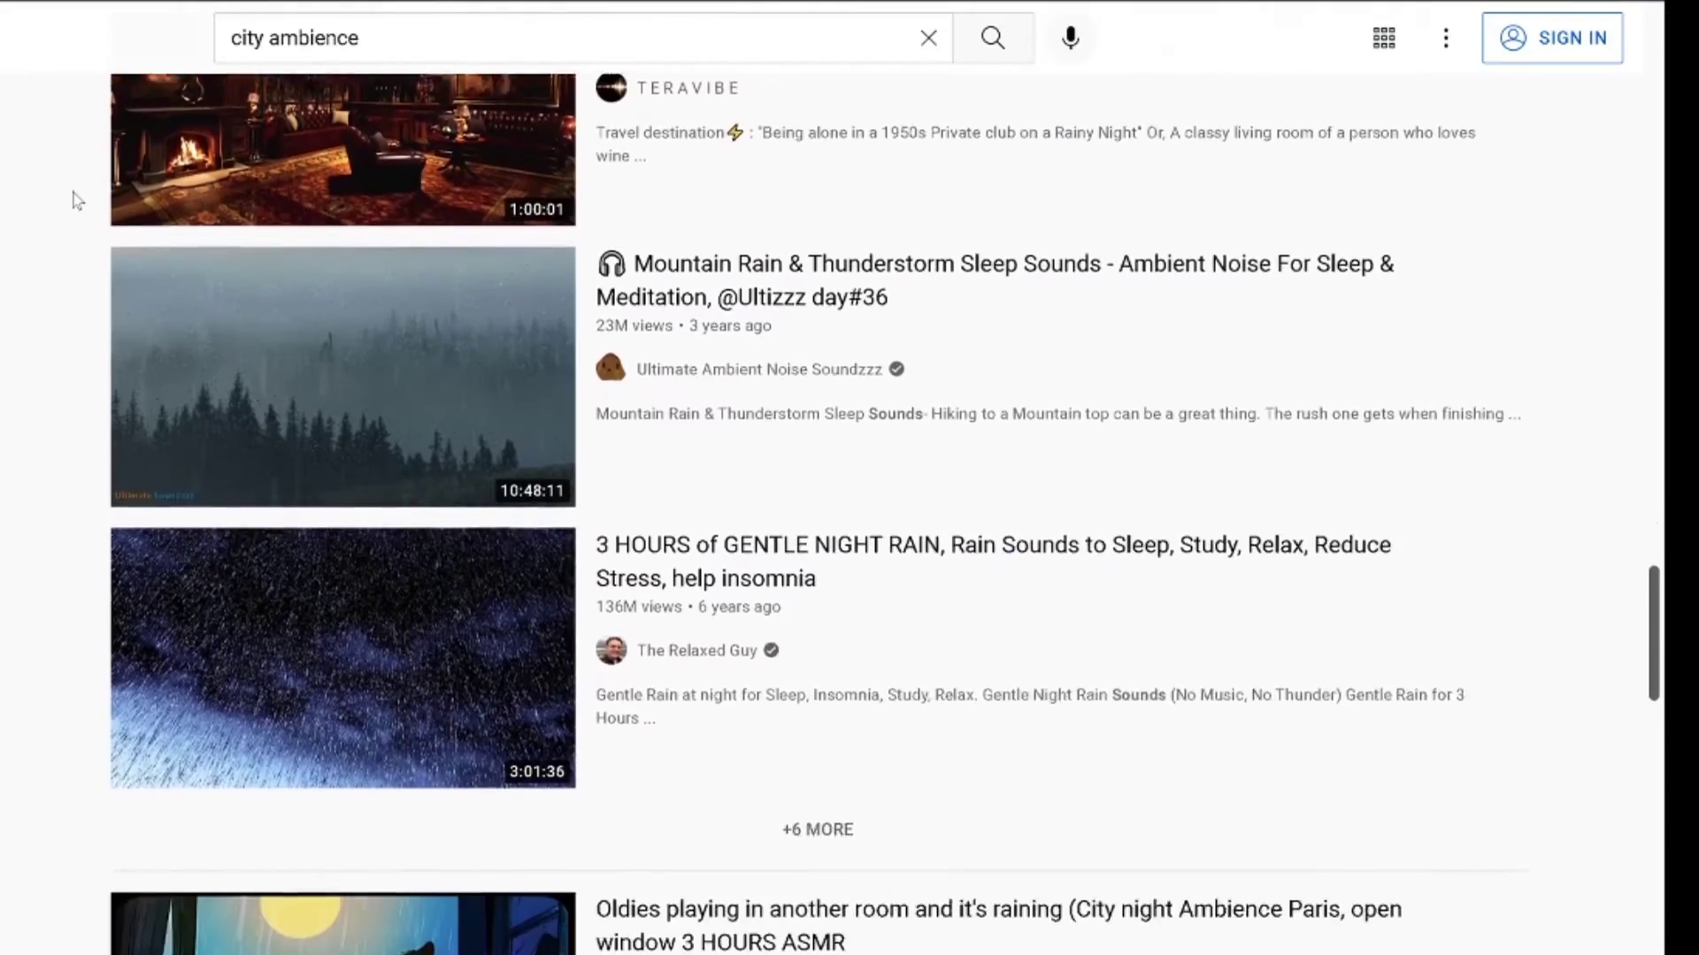
scroll(75, 199, "down", 7)
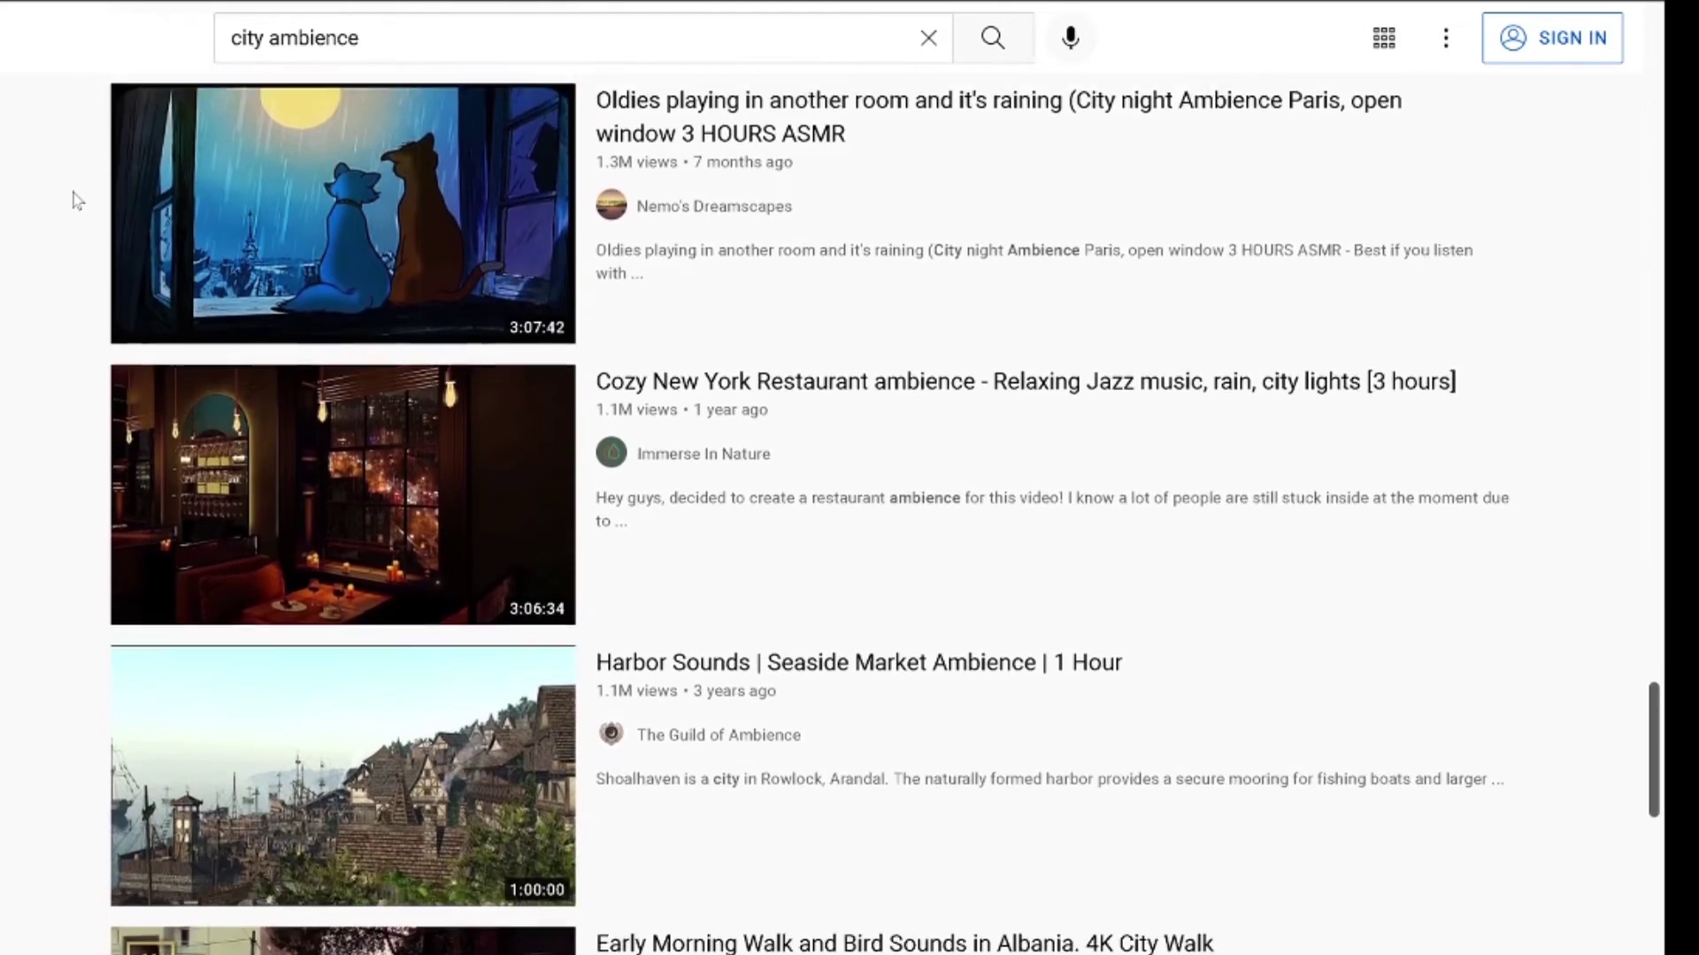
scroll(75, 199, "down", 4)
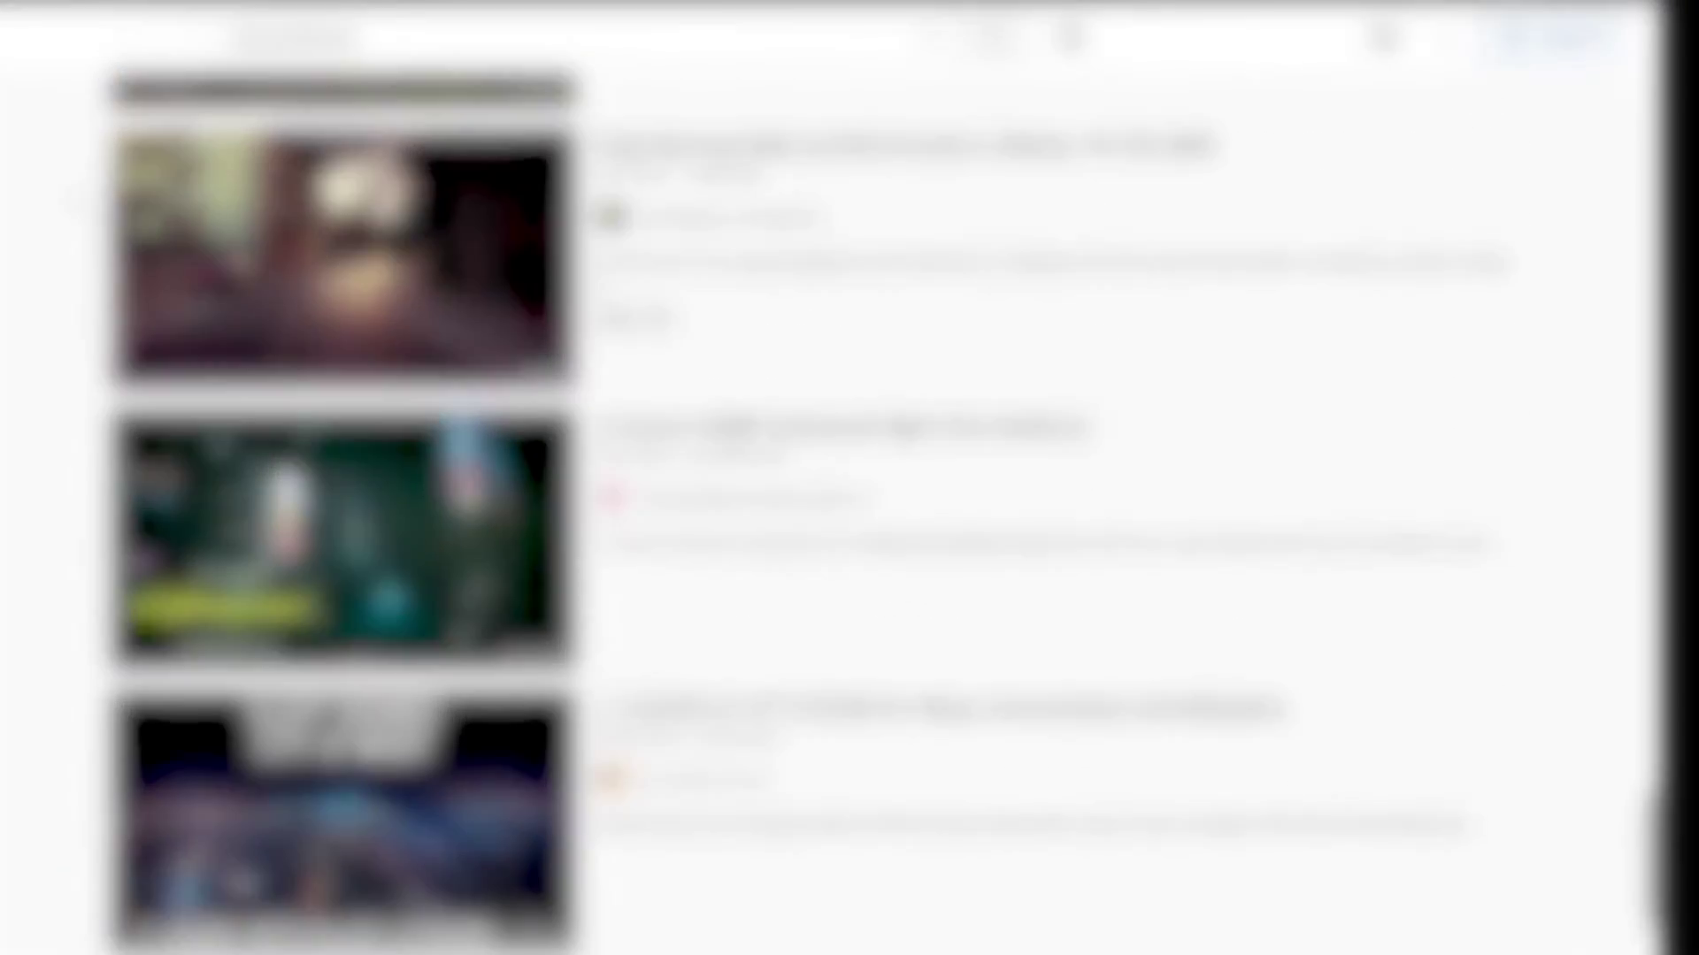
scroll(345, 513, "down", 5)
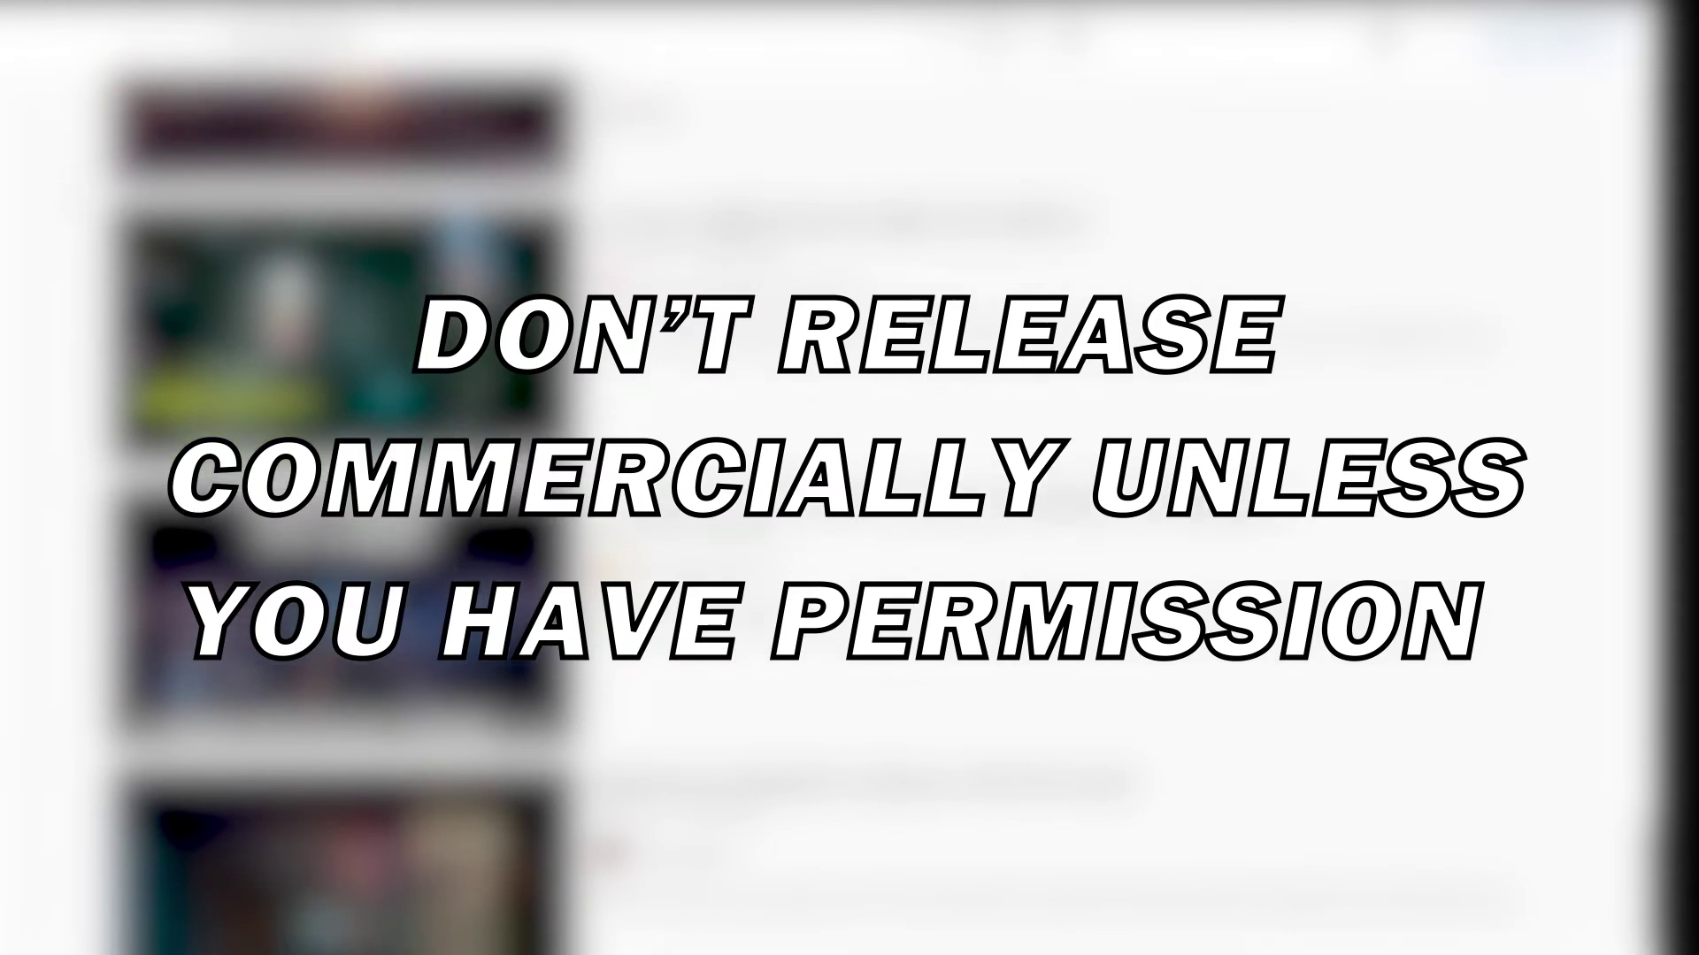
Step: Switch to the ADSR website and browse the sample packs in its Soundtrack Sounds section
scroll(345, 513, "down", 5)
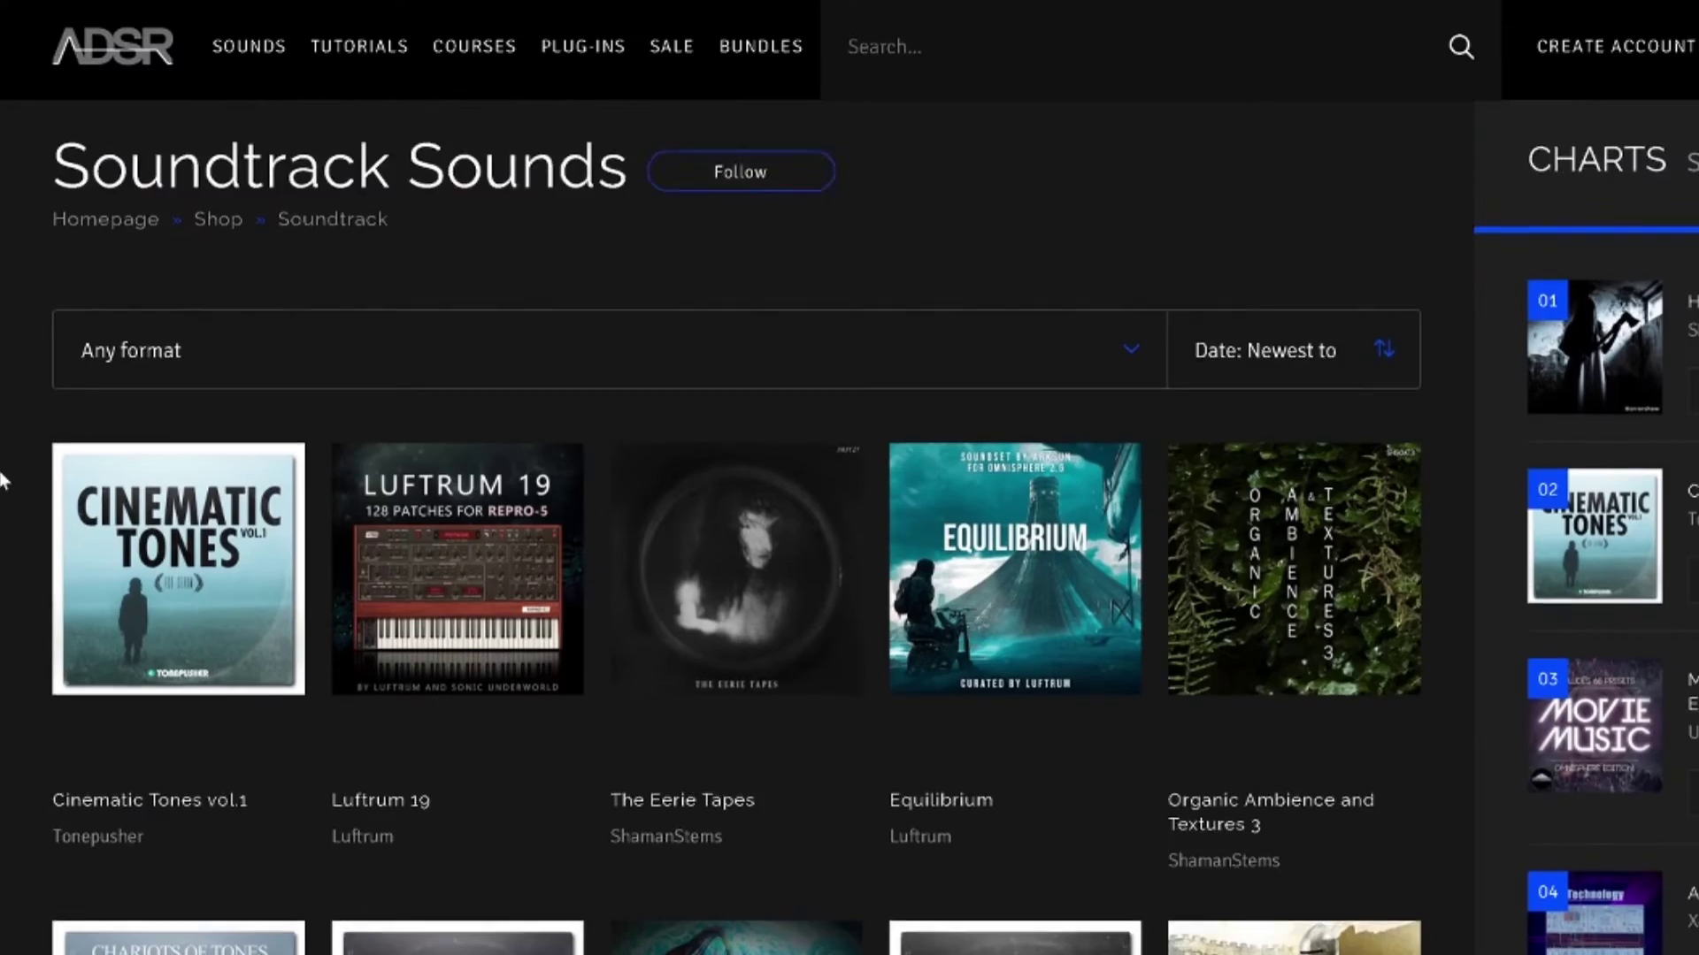
scroll(2, 477, "down", 5)
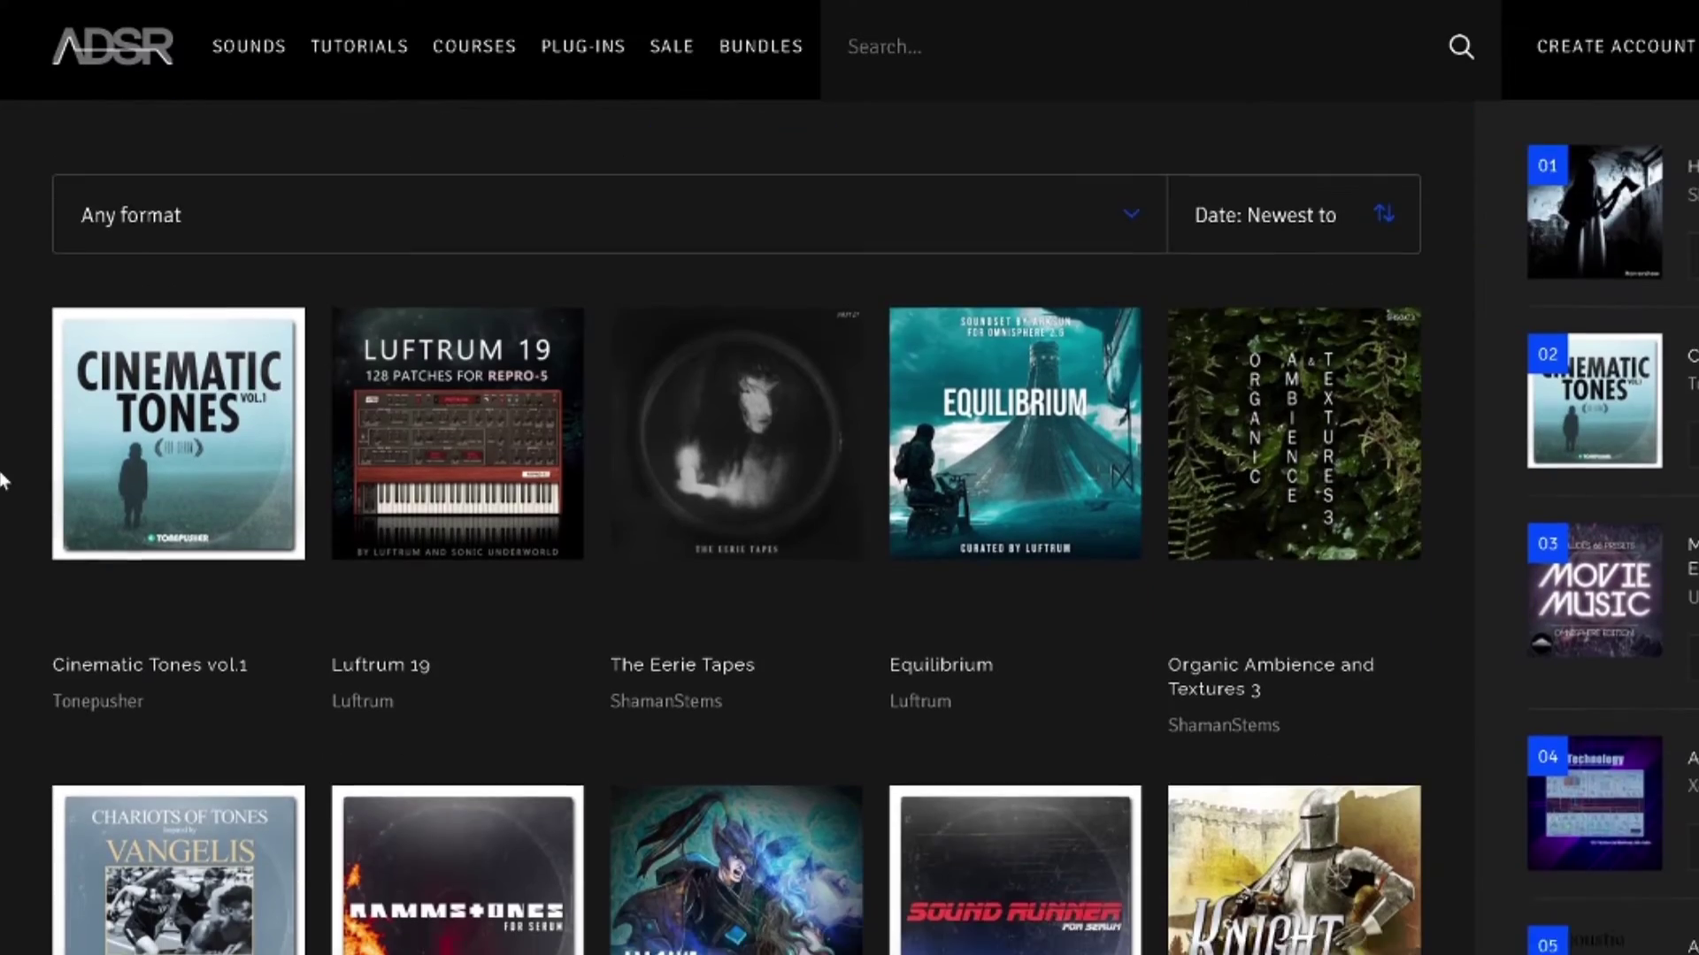
scroll(2, 480, "down", 5)
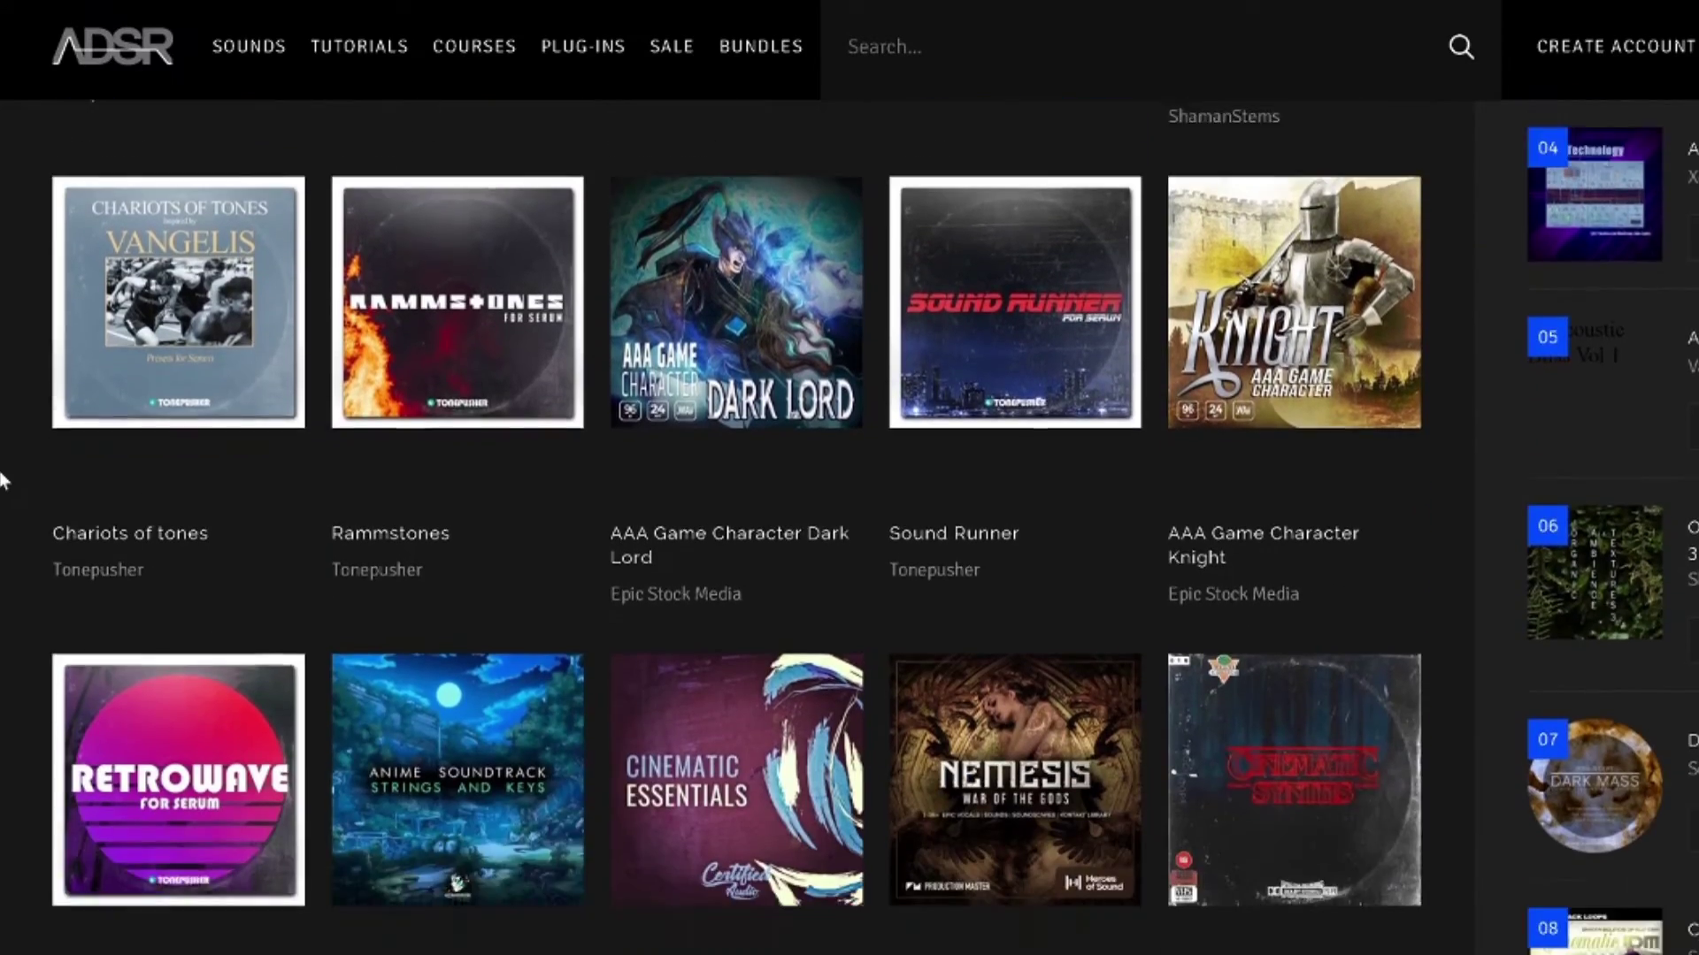
scroll(3, 480, "down", 6)
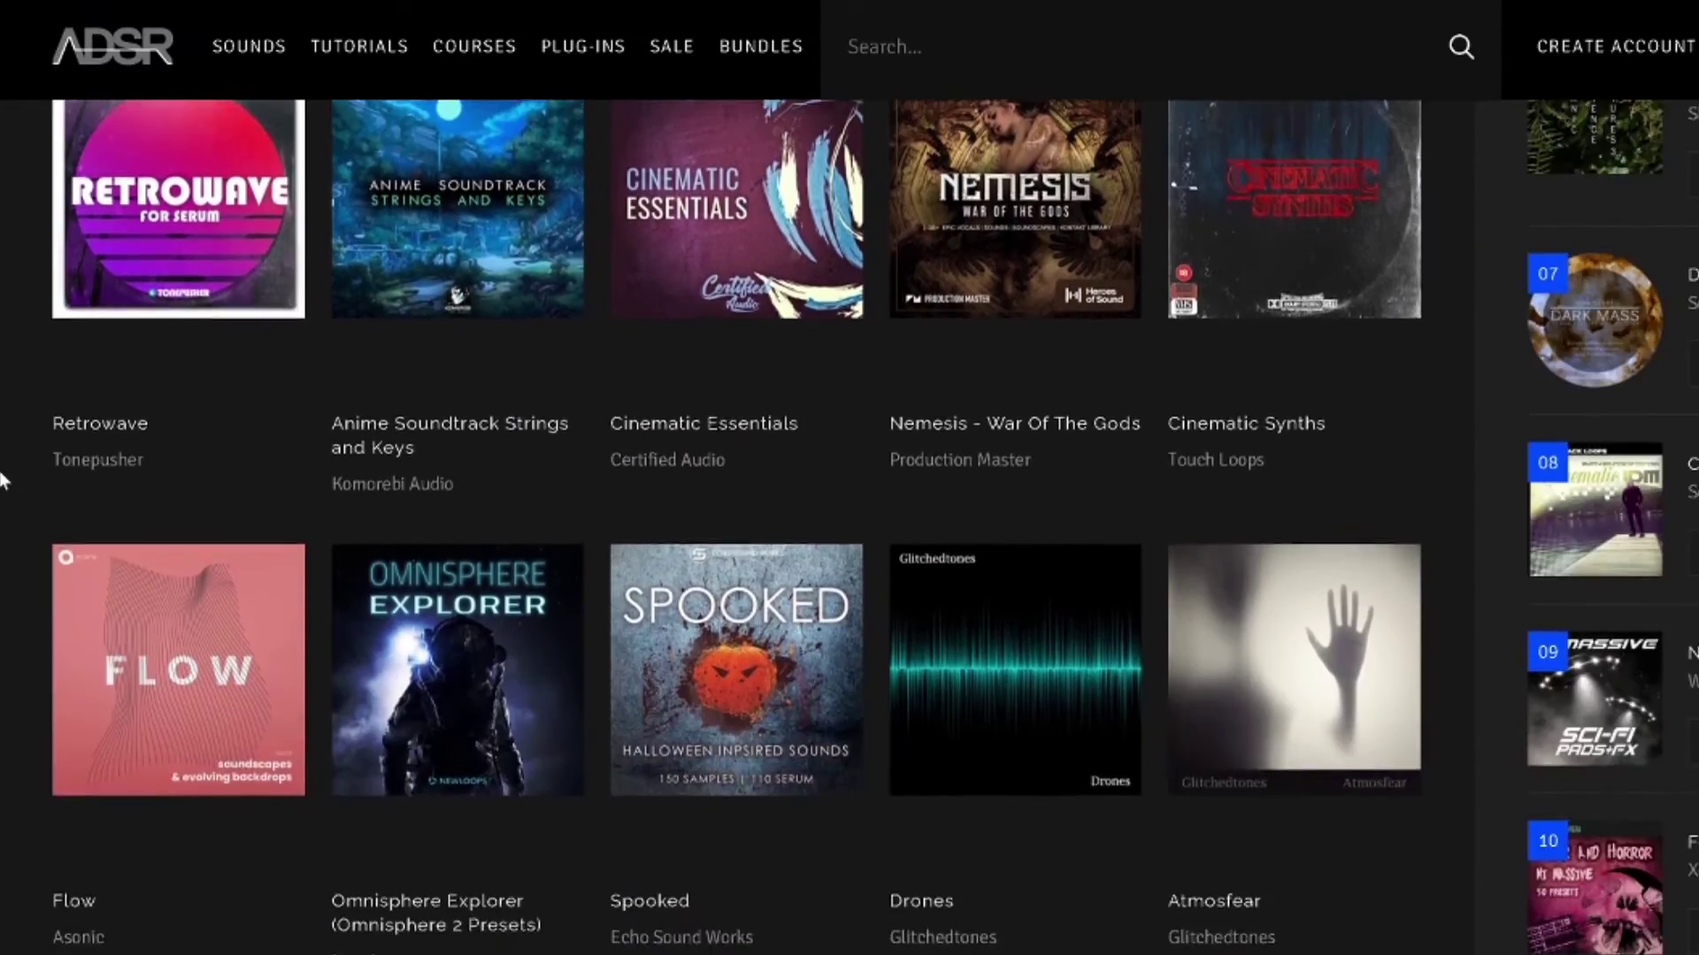
scroll(3, 481, "down", 4)
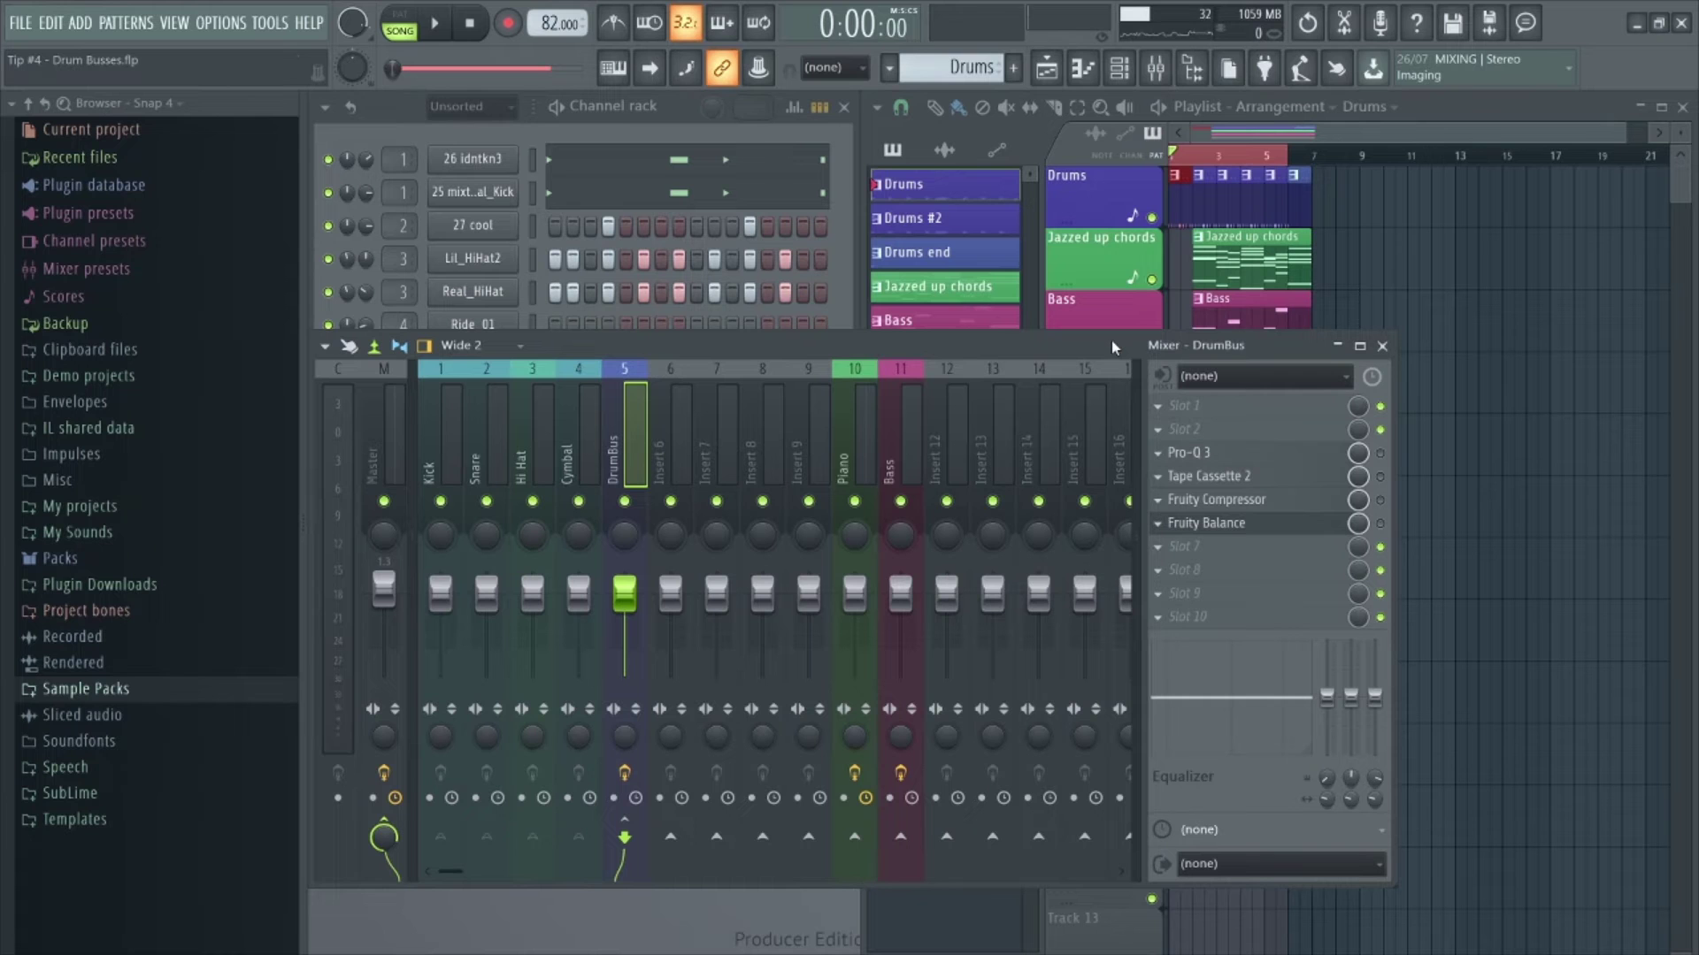
Step: Switch to FL Studio and play the arrangement with the DrumBus effects bypassed and with them enabled to compare the drums
key("space")
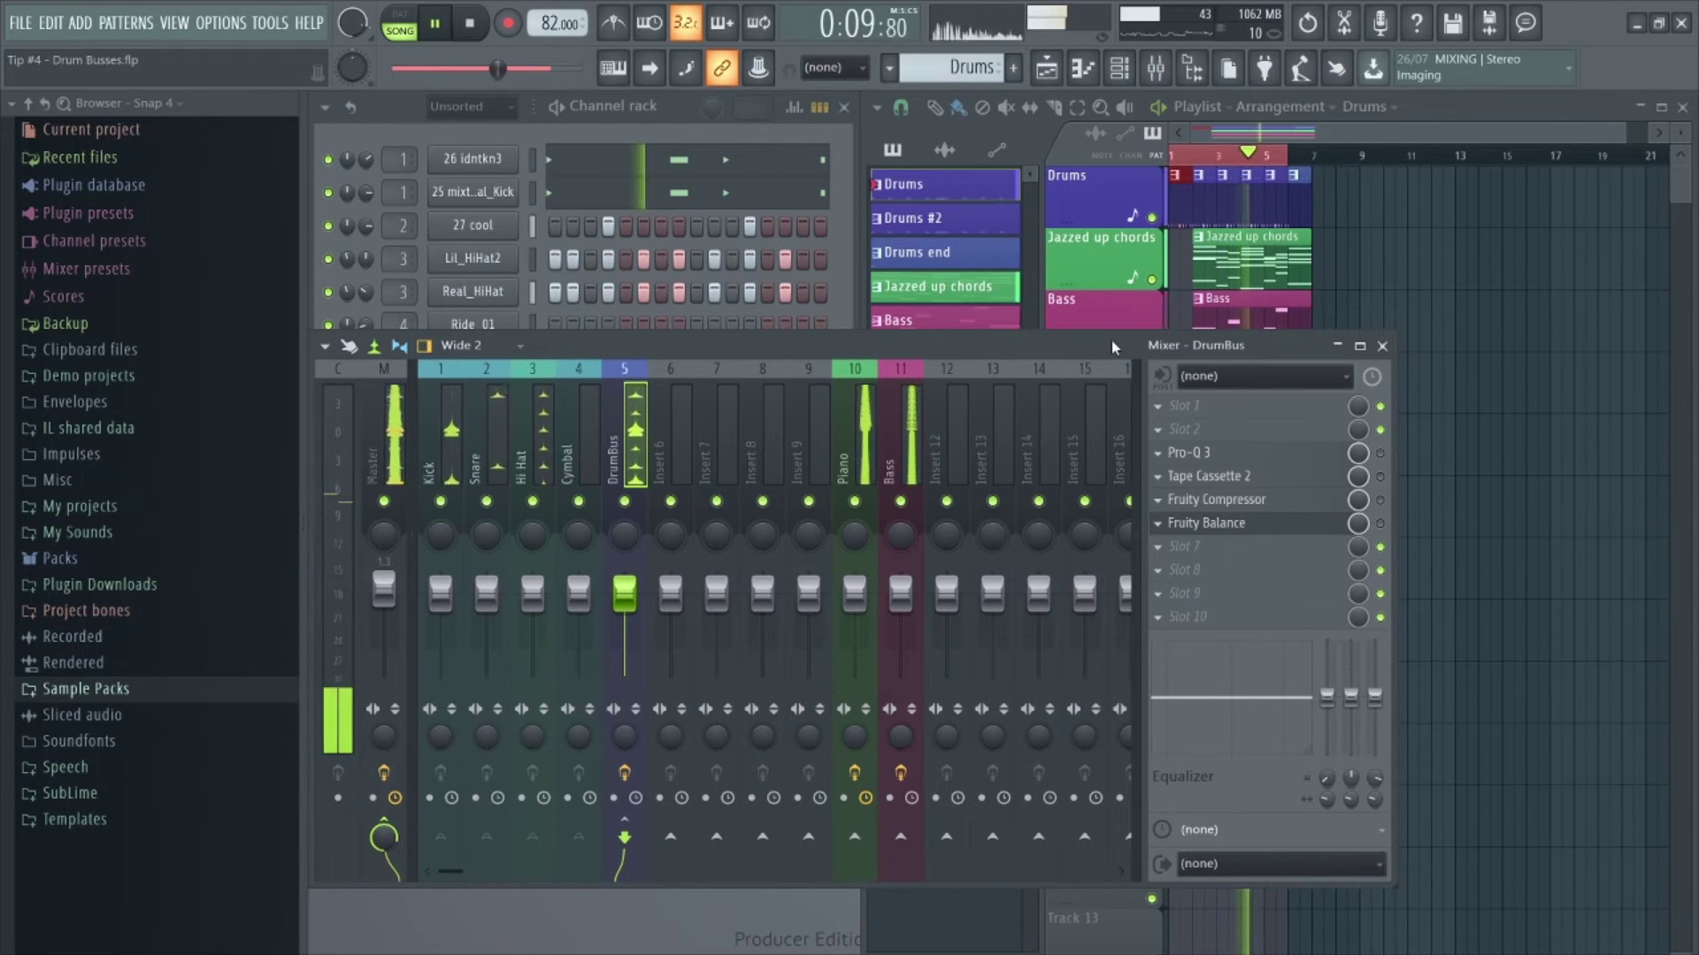
key("space")
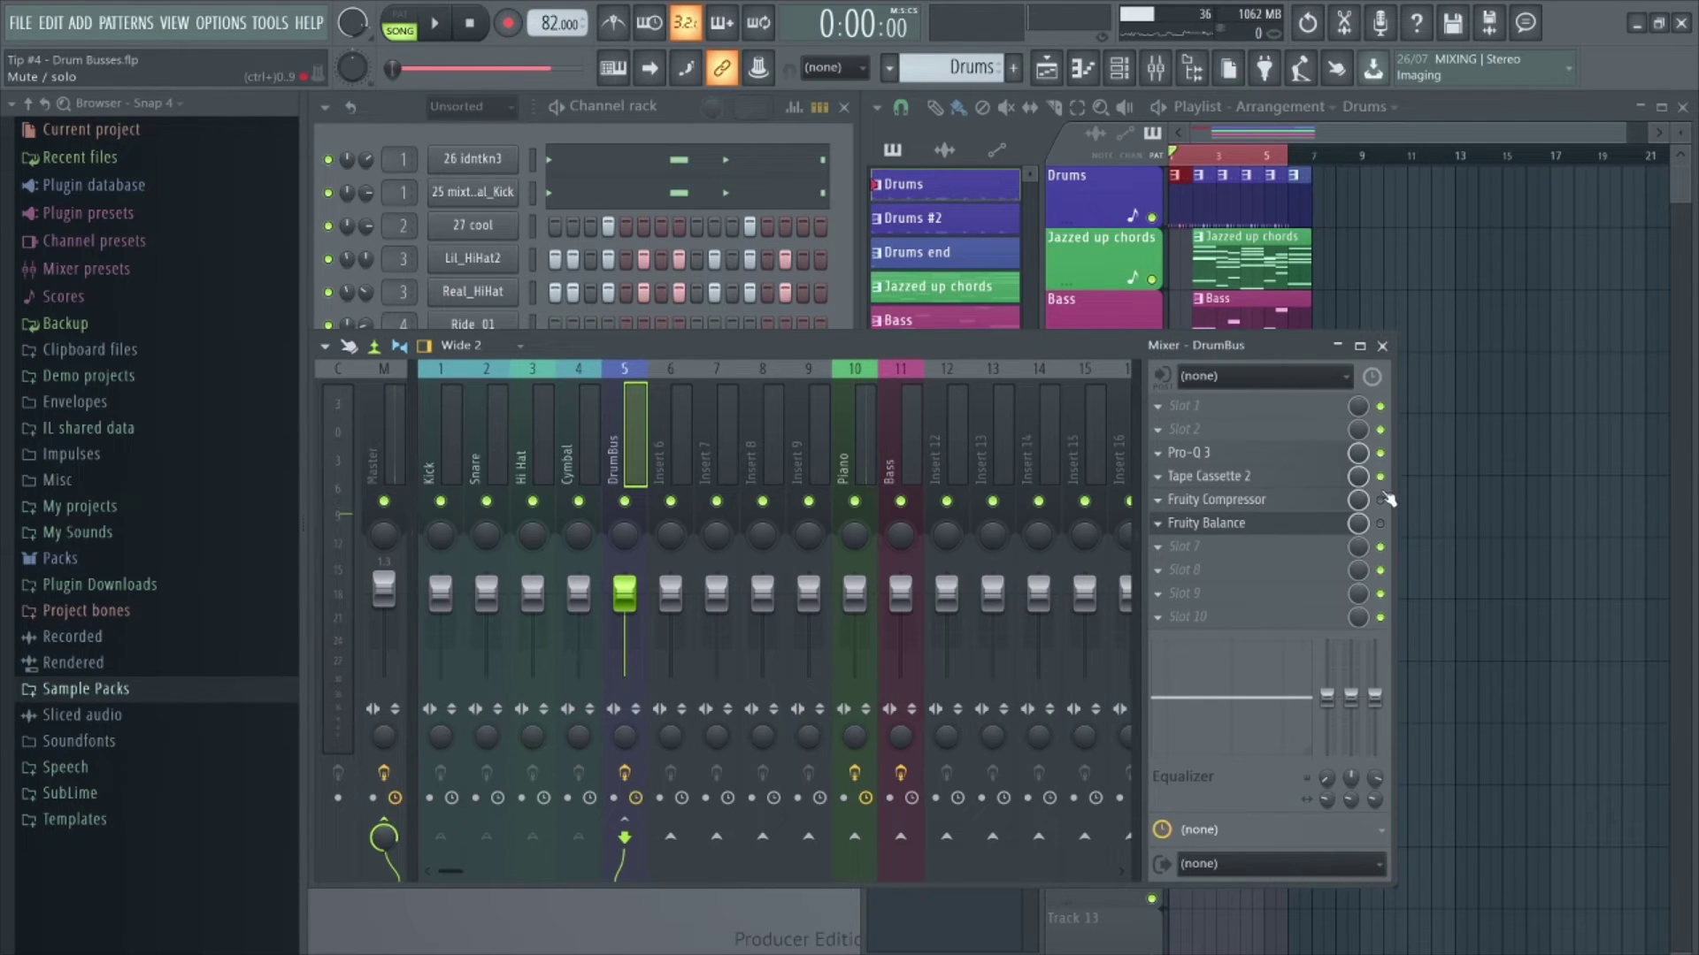
left_click(1178, 162)
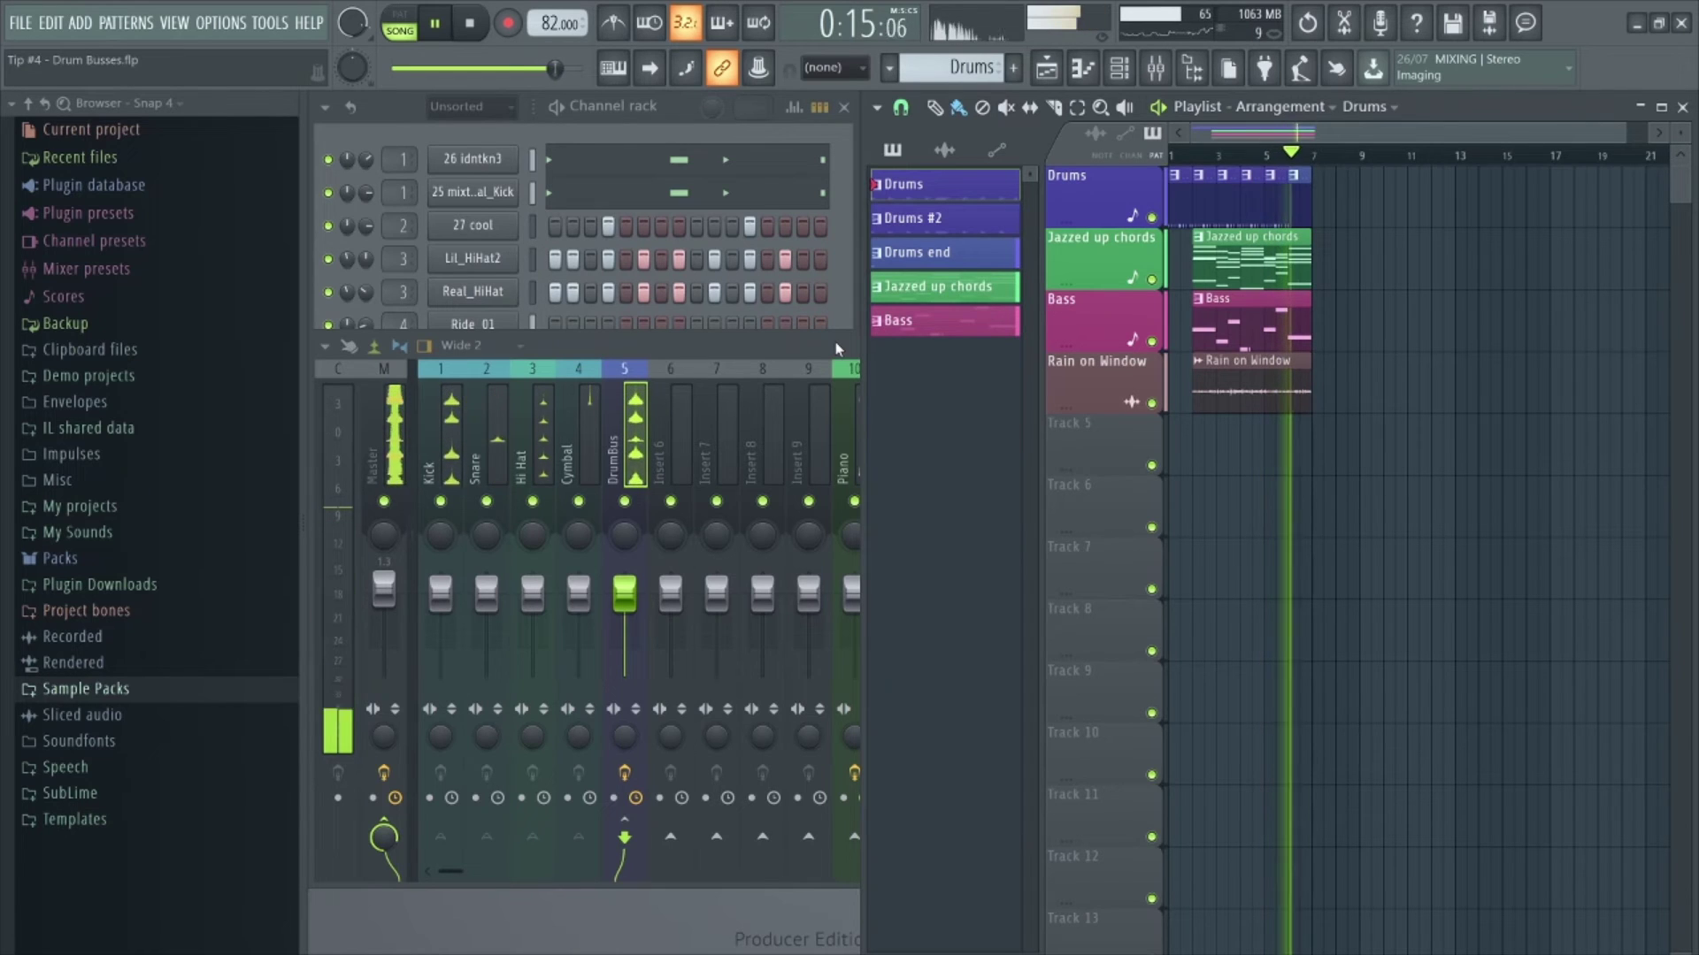
key("space")
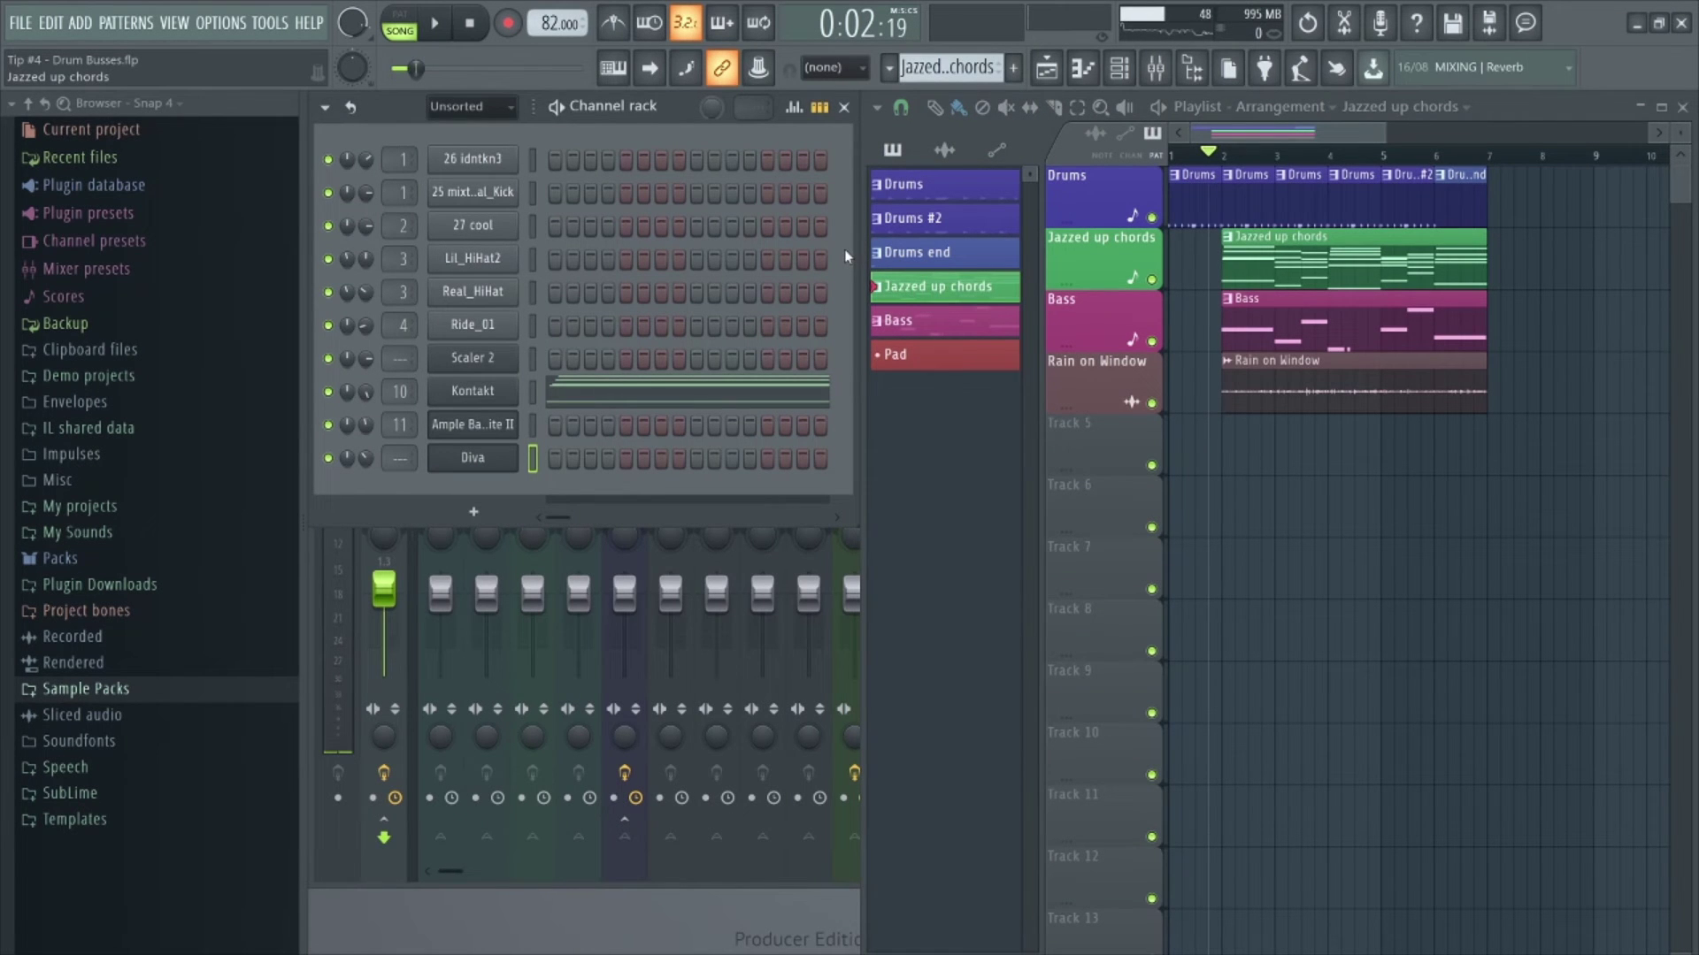
Step: Open the Kontakt channel's notes in the Jazzed up chords pattern and play the extended arrangement from its chord intro
left_click(698, 397)
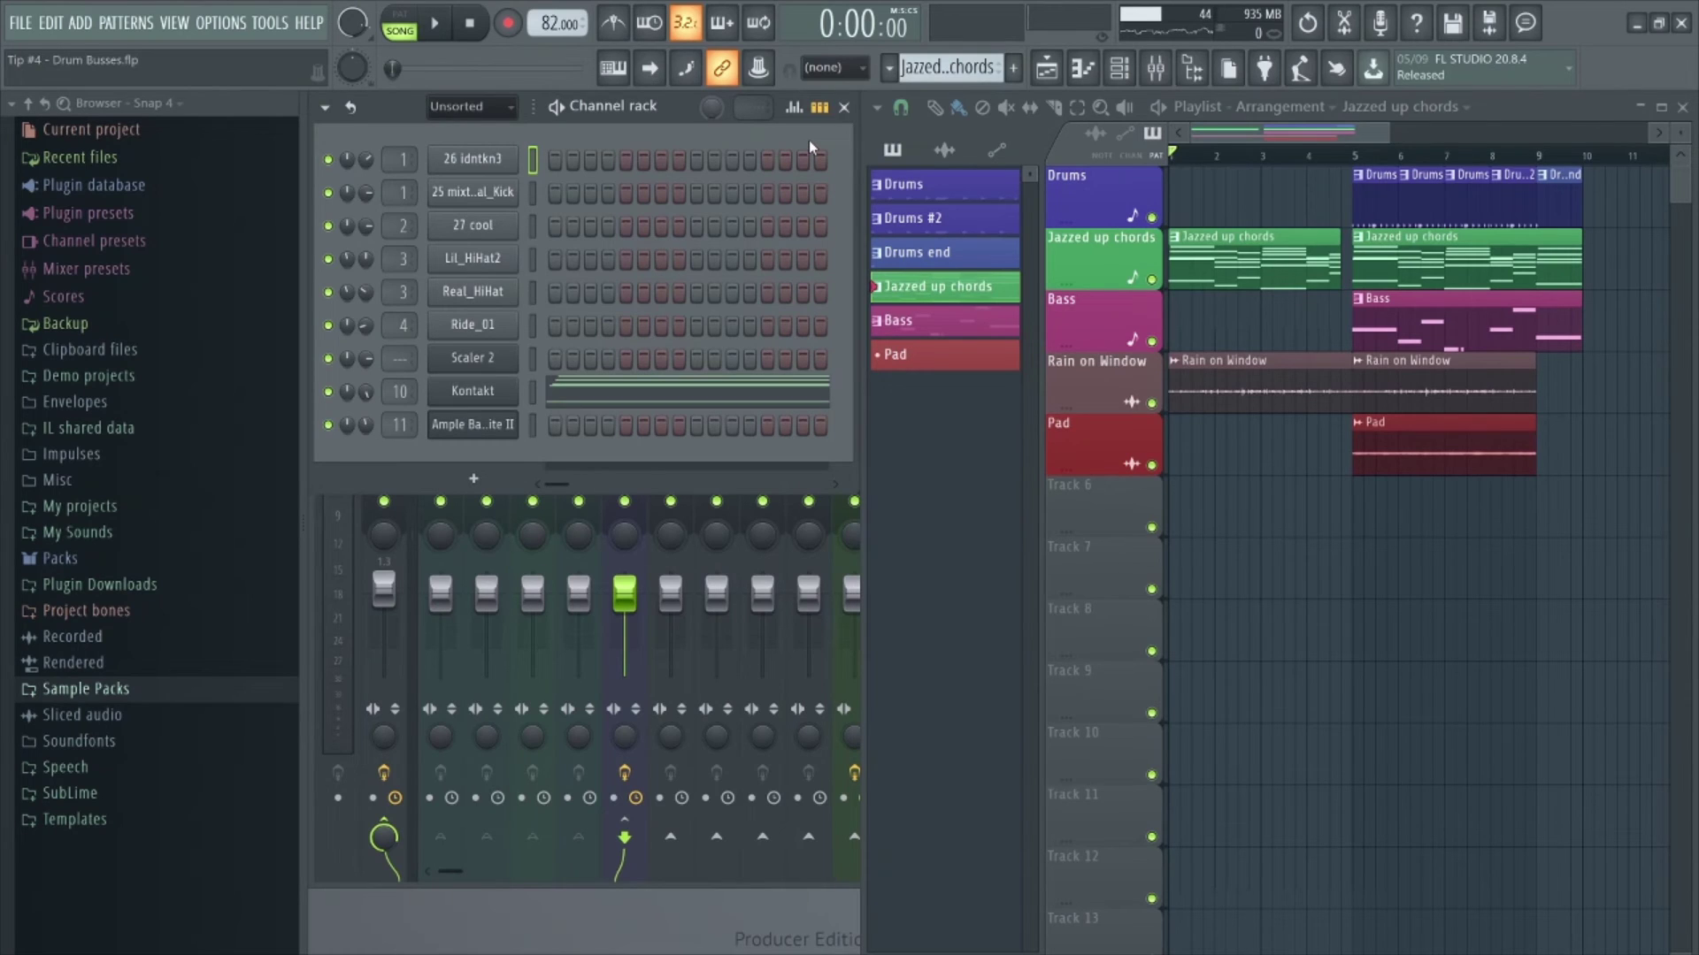
key("space")
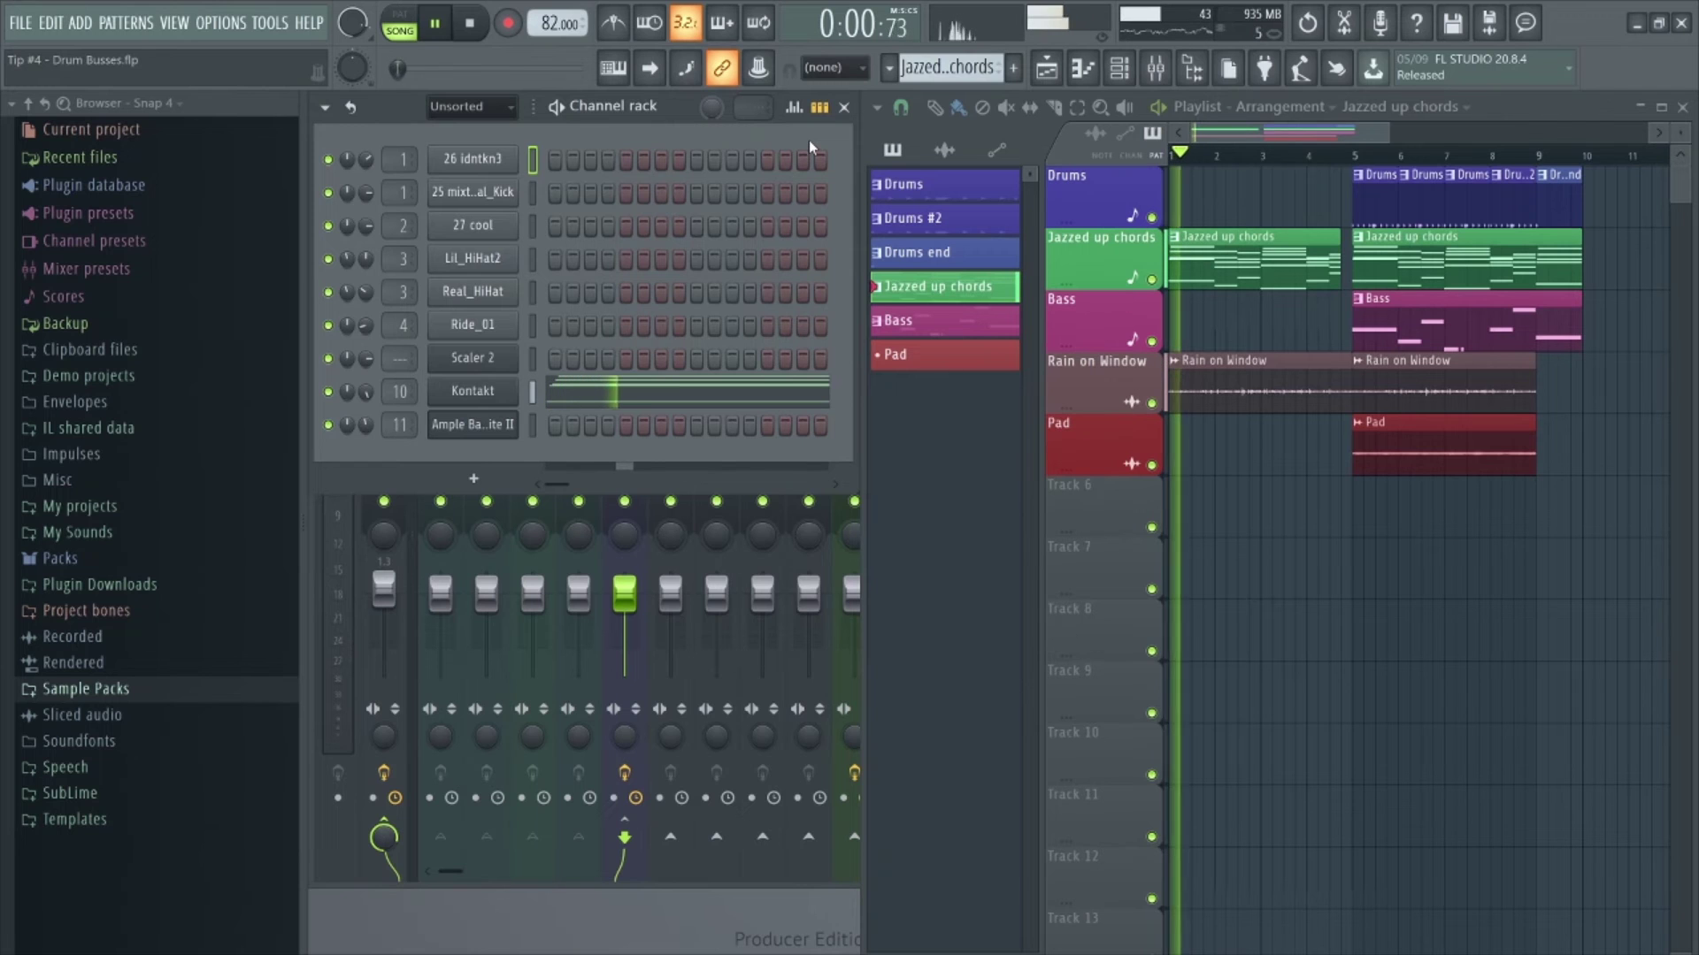